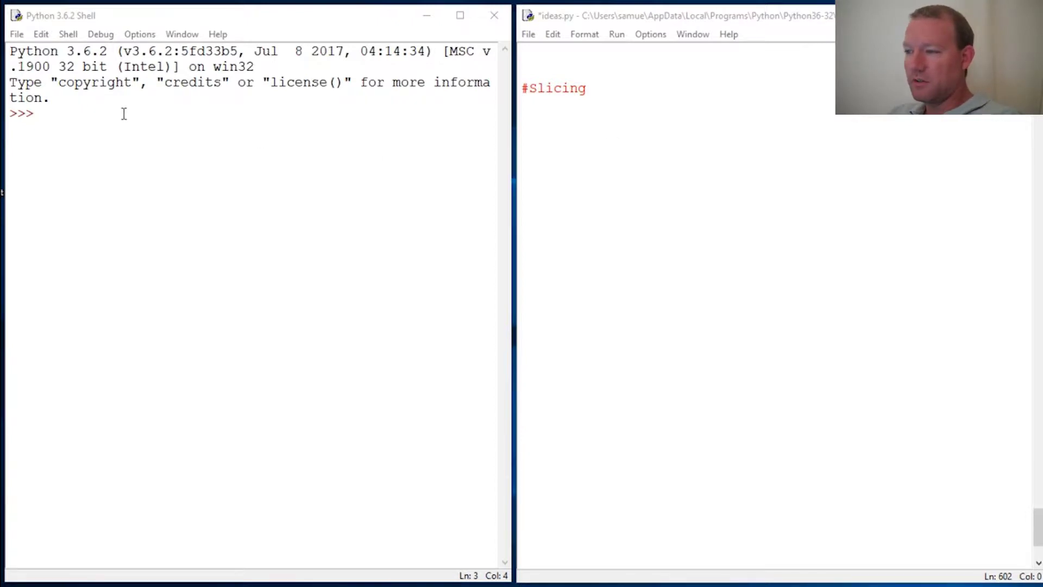
Enter x = 'house' and y = 'football' at the shell prompt, fixing a typo in y
{"action": "left_click", "coordinate": [142, 118]}
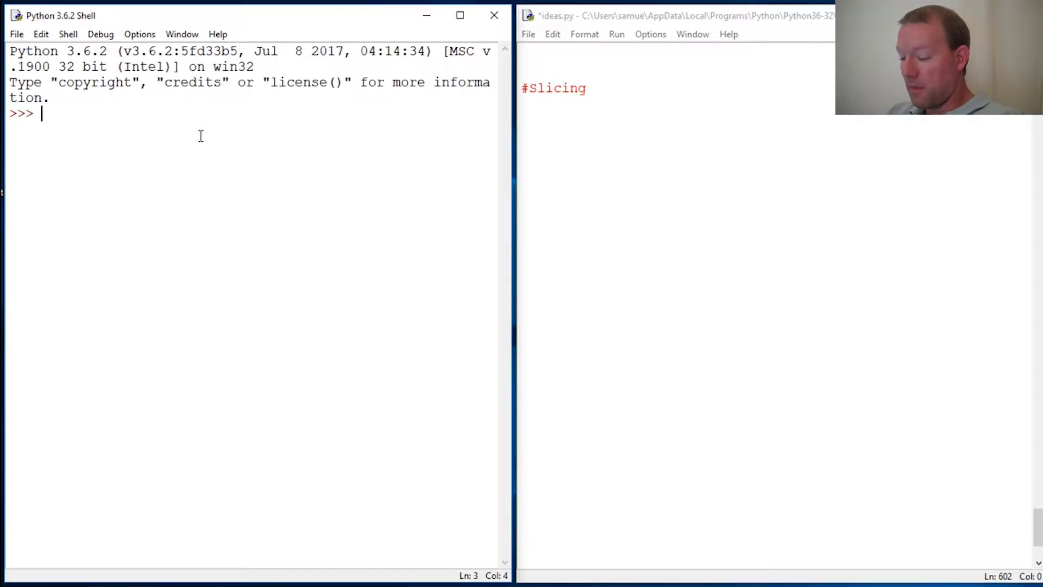
{"action": "type", "text": "x "}
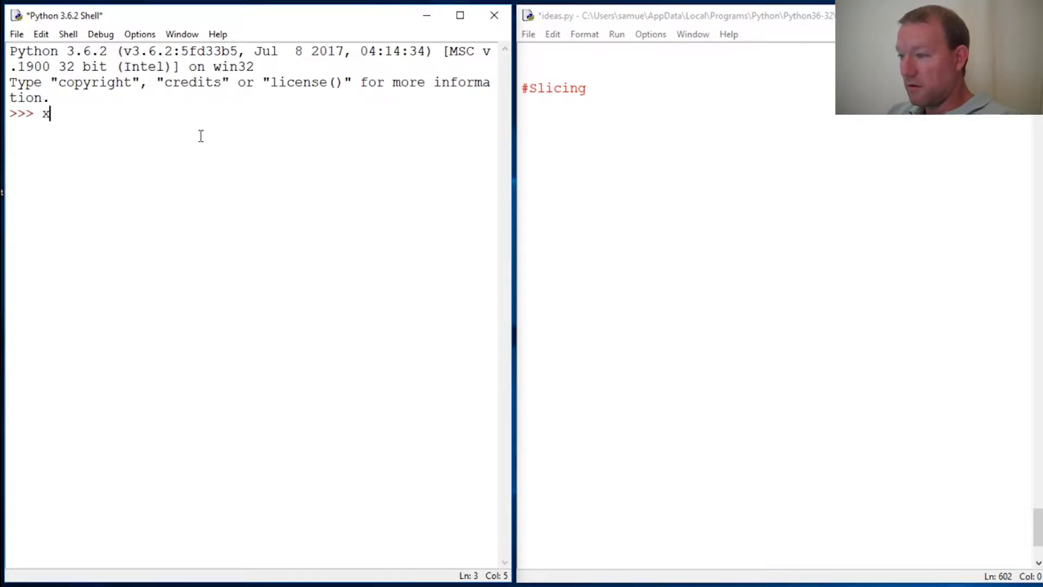
{"action": "type", "text": "= "}
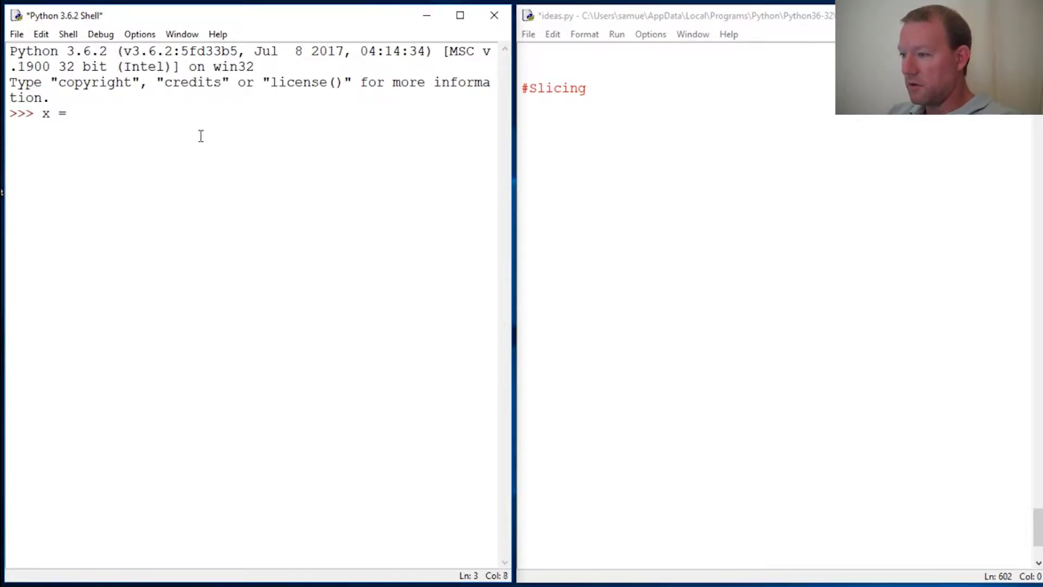
{"action": "type", "text": "'hou"}
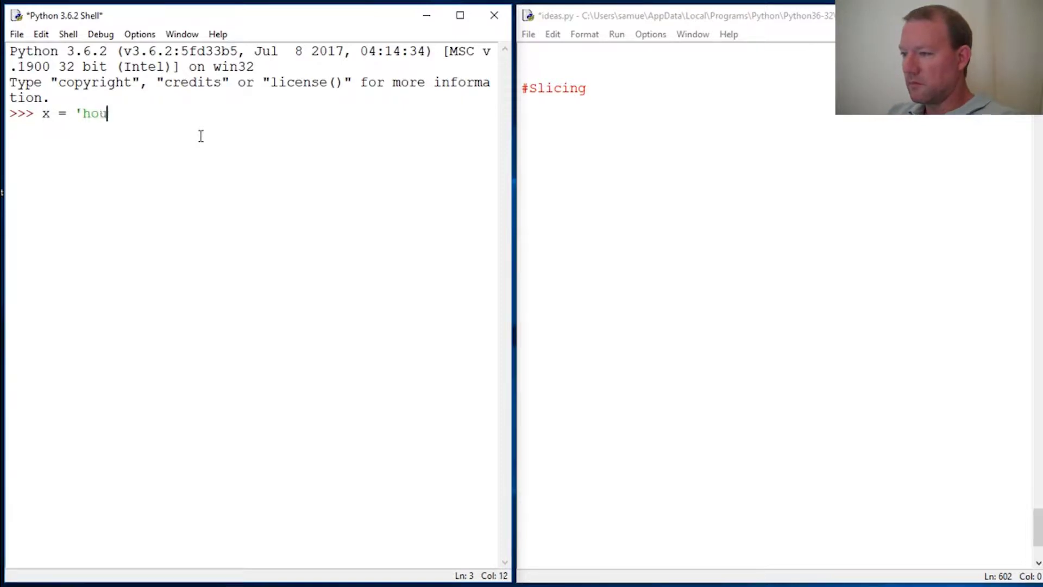
{"action": "type", "text": "se'"}
{"action": "key", "text": "Return"}
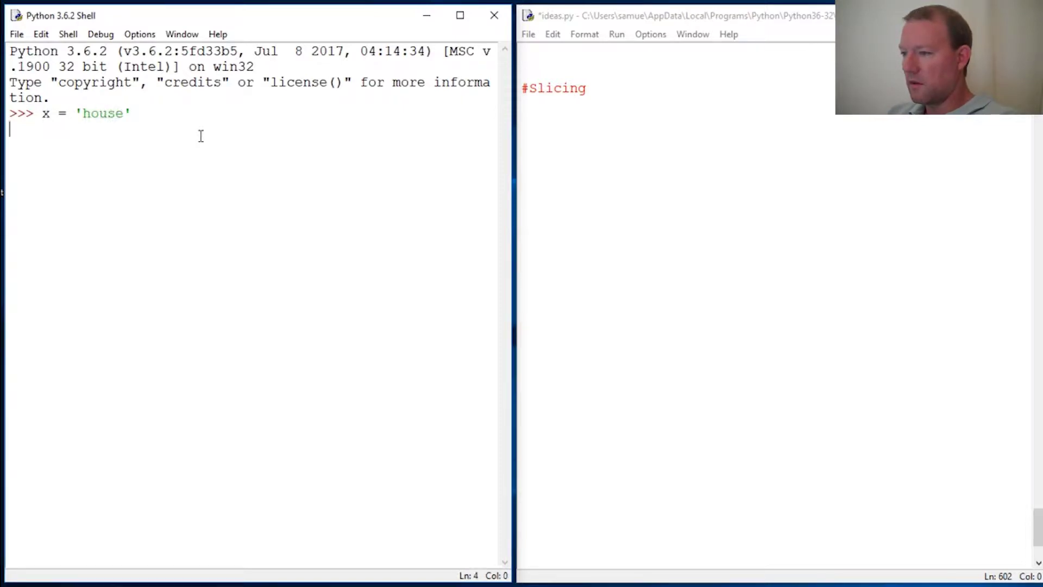
{"action": "type", "text": "y"}
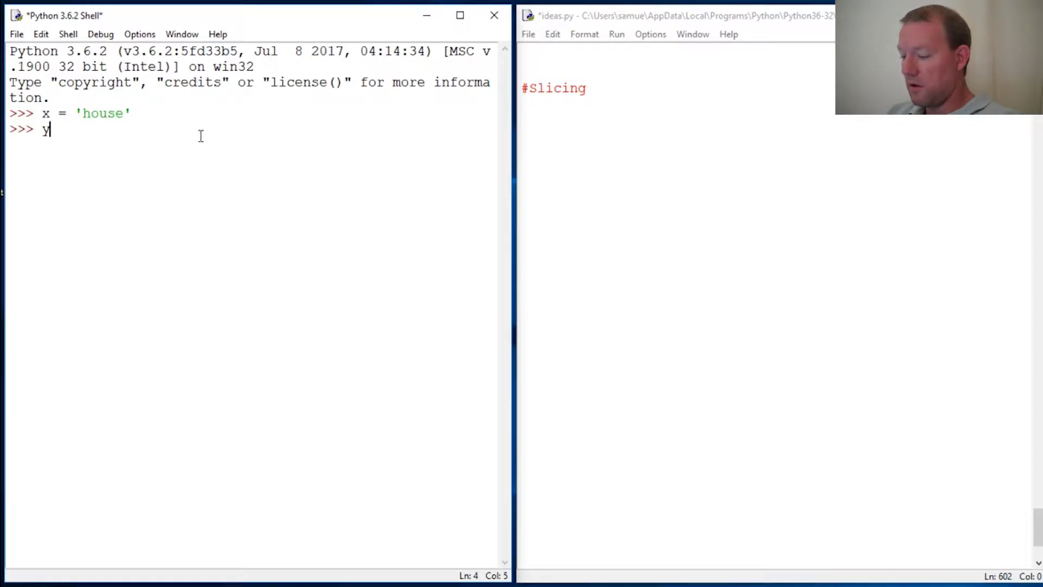
{"action": "type", "text": " = "}
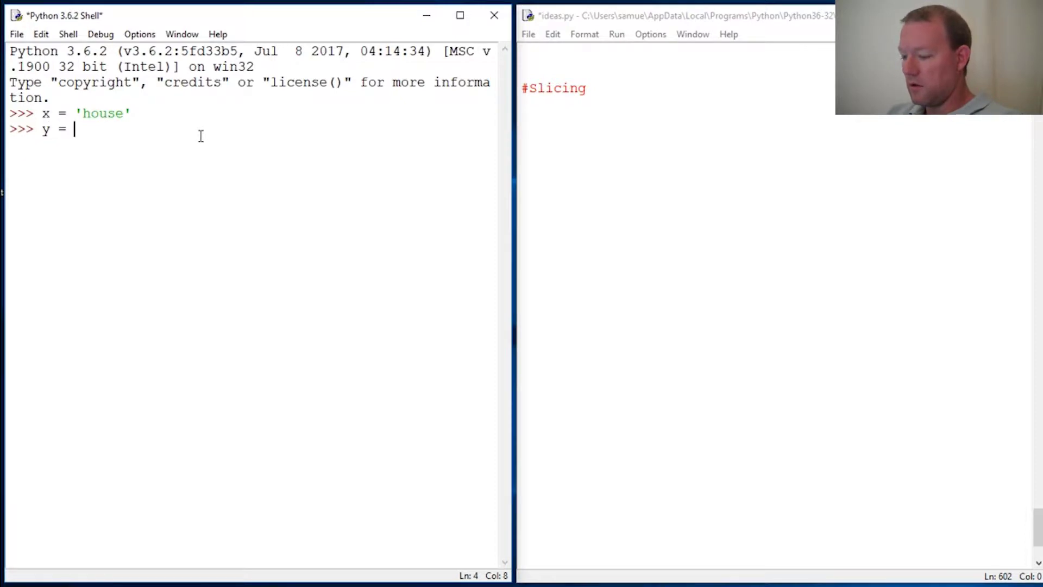
{"action": "type", "text": "foo"}
{"action": "key", "text": "BackSpace"}
{"action": "key", "text": "BackSpace"}
{"action": "key", "text": "BackSpace"}
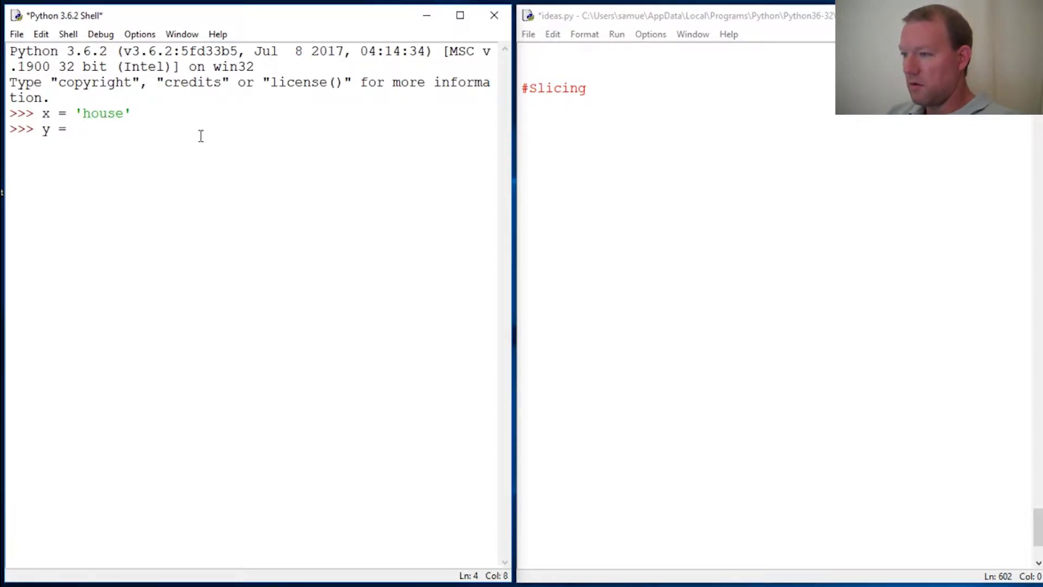
{"action": "type", "text": "footba"}
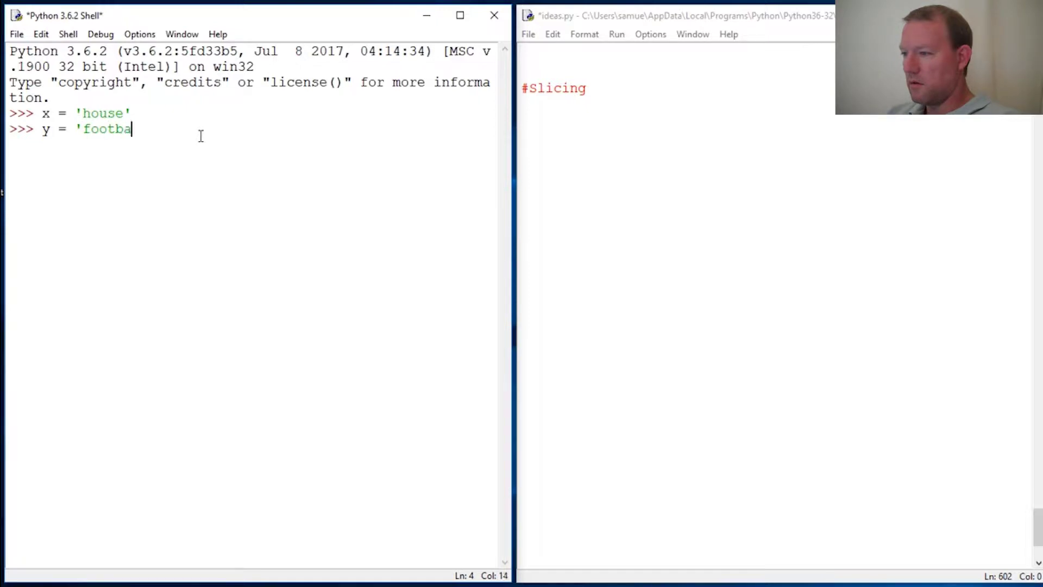
{"action": "type", "text": "ll'"}
{"action": "key", "text": "Return"}
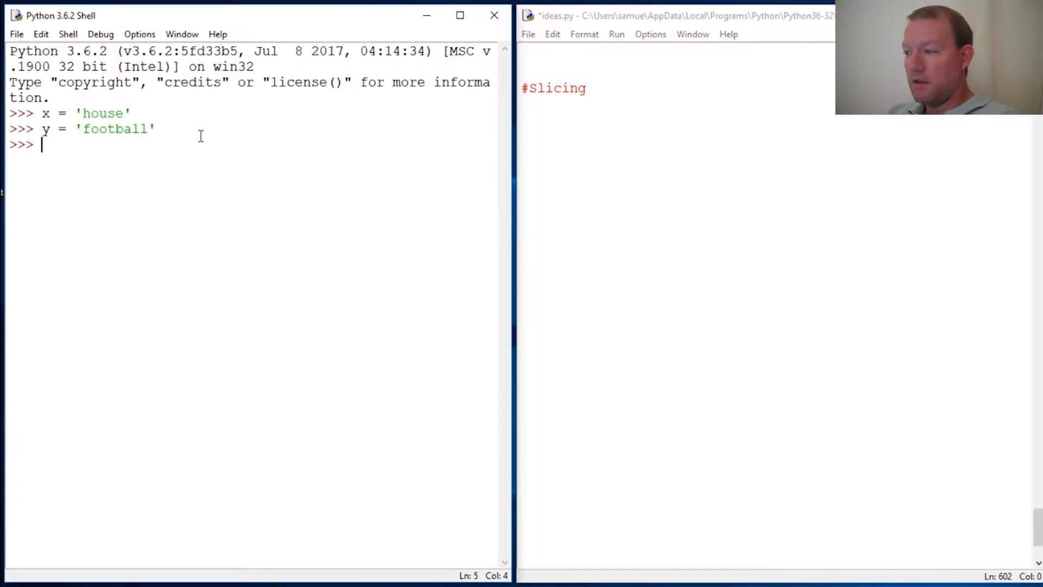
{"action": "left_click", "coordinate": [653, 93]}
{"action": "type", "text": "l"}
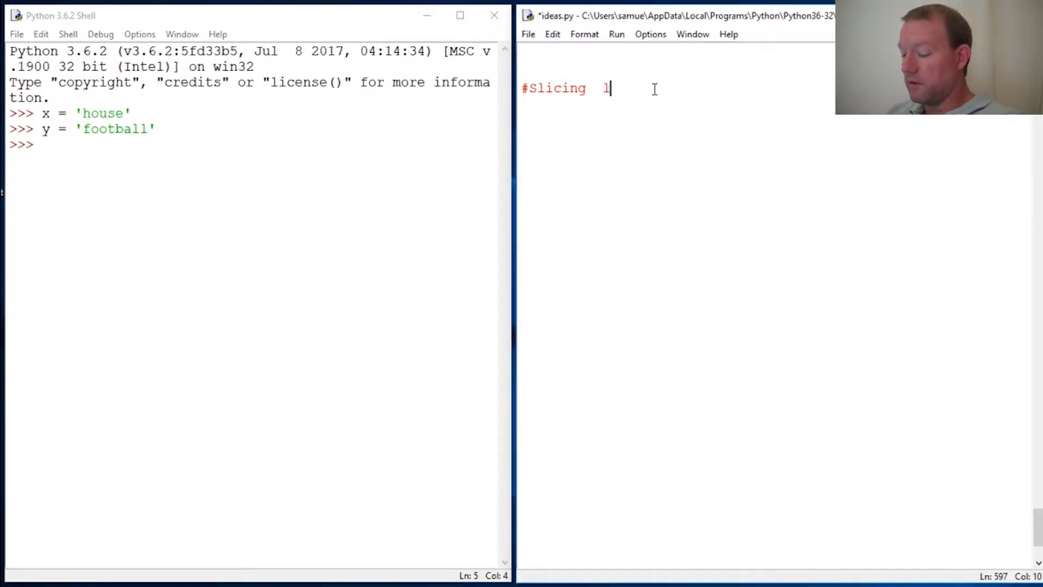
{"action": "type", "text": "en f"}
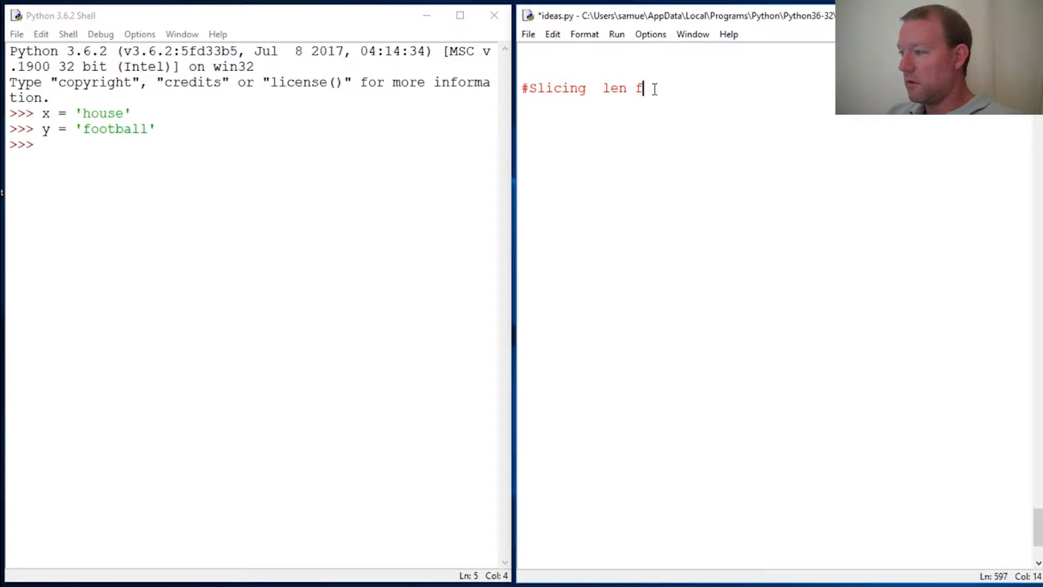
{"action": "type", "text": "unction"}
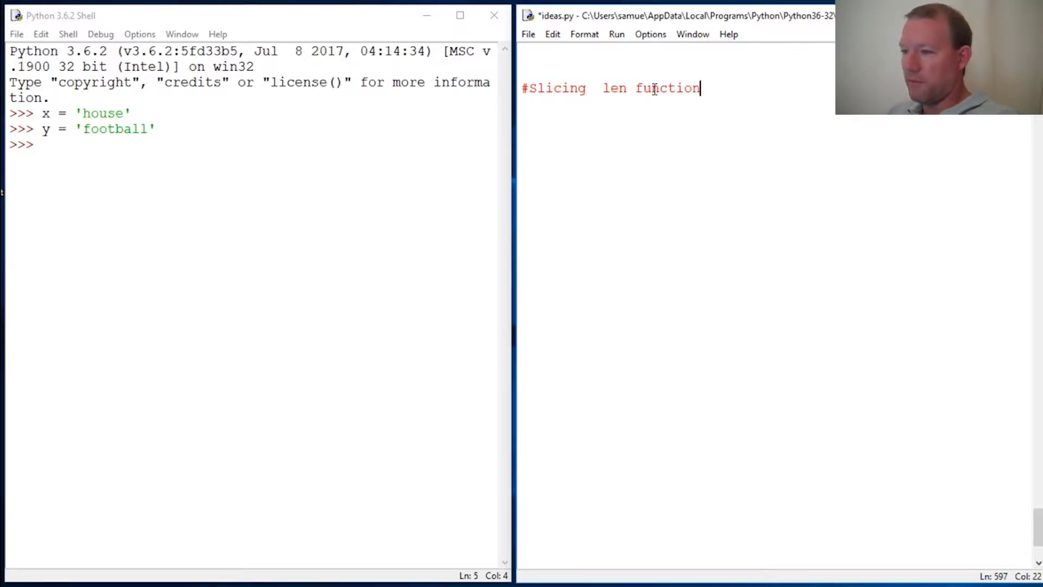
Append ' len function' to the #Slicing comment in ideas.py, then return to the shell
{"action": "left_click", "coordinate": [89, 147]}
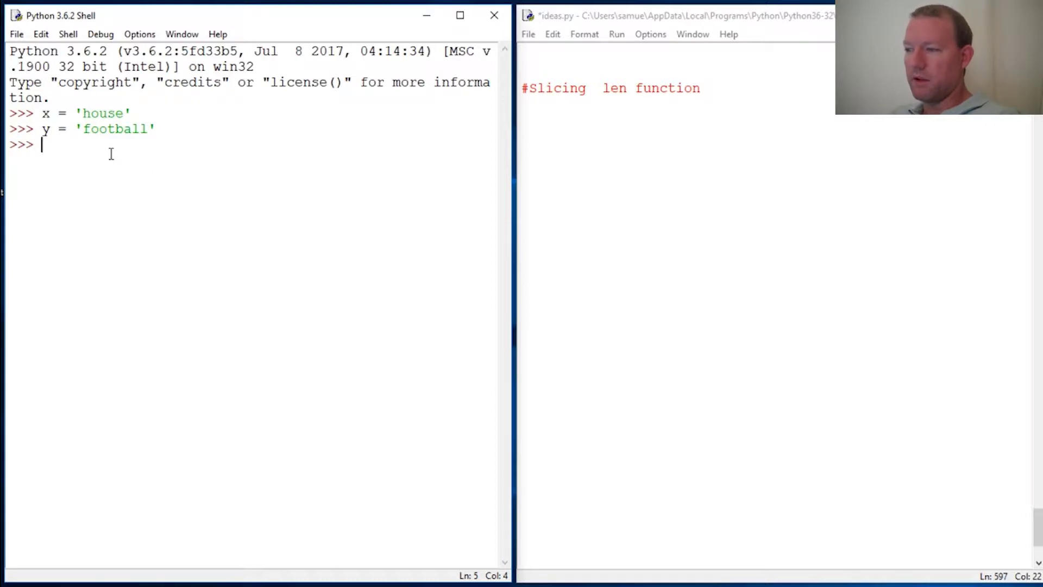
{"action": "type", "text": "le"}
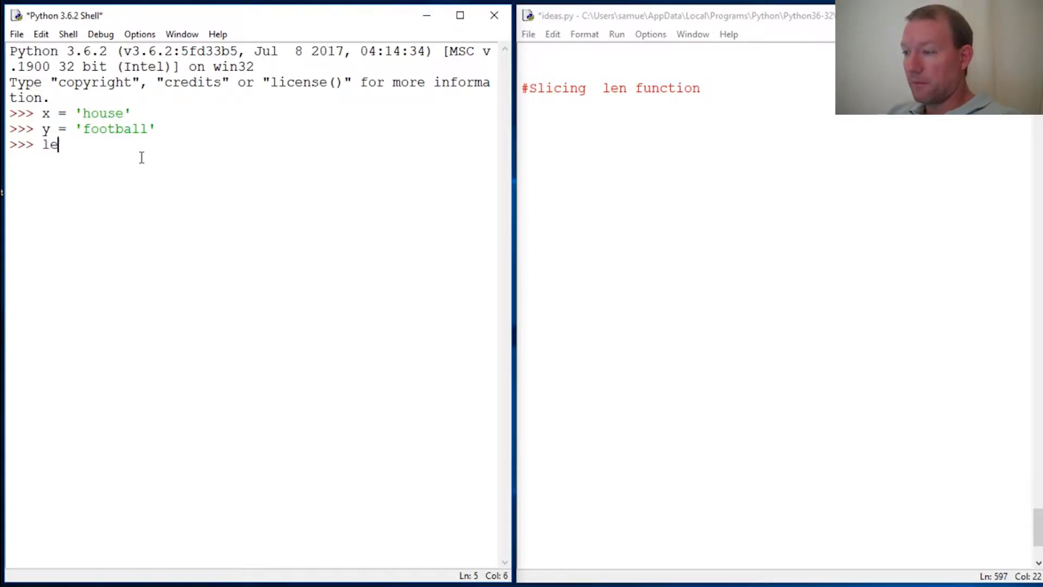
{"action": "type", "text": "n(y)"}
Evaluate len(y) and len(x) in the shell, returning 8 and 5
{"action": "key", "text": "Return"}
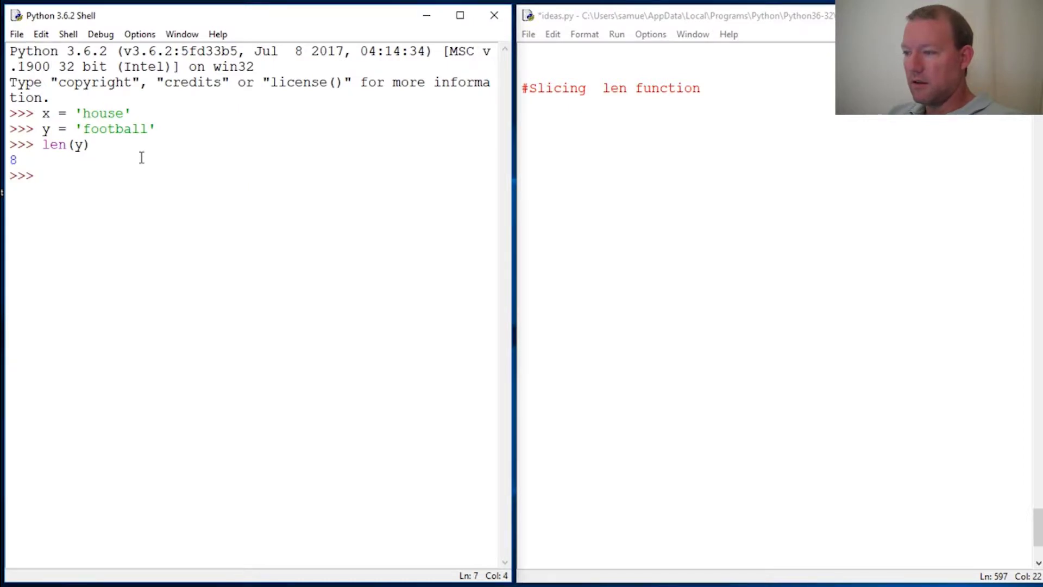
{"action": "type", "text": "len("}
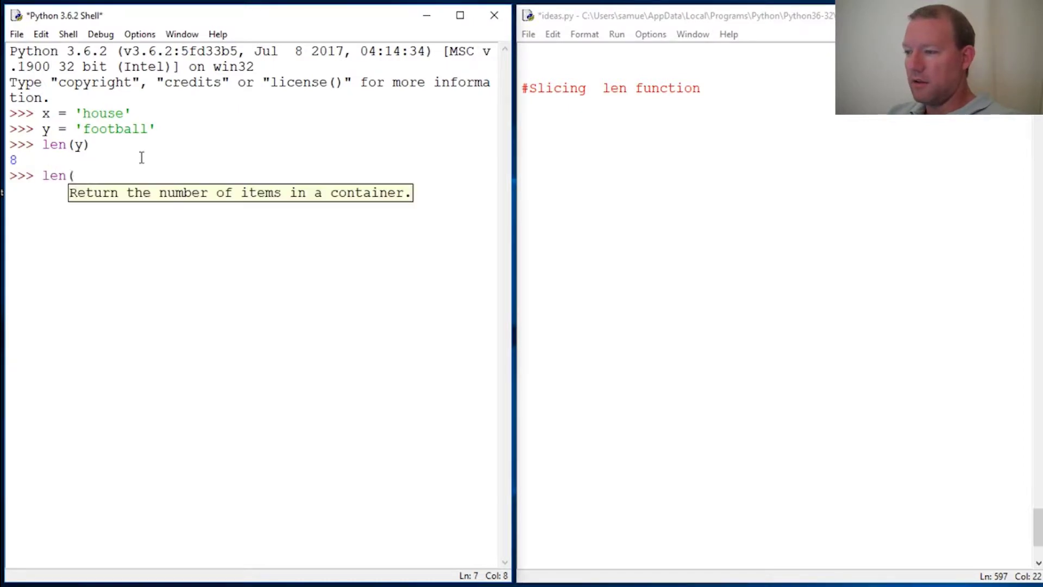
{"action": "type", "text": "x)"}
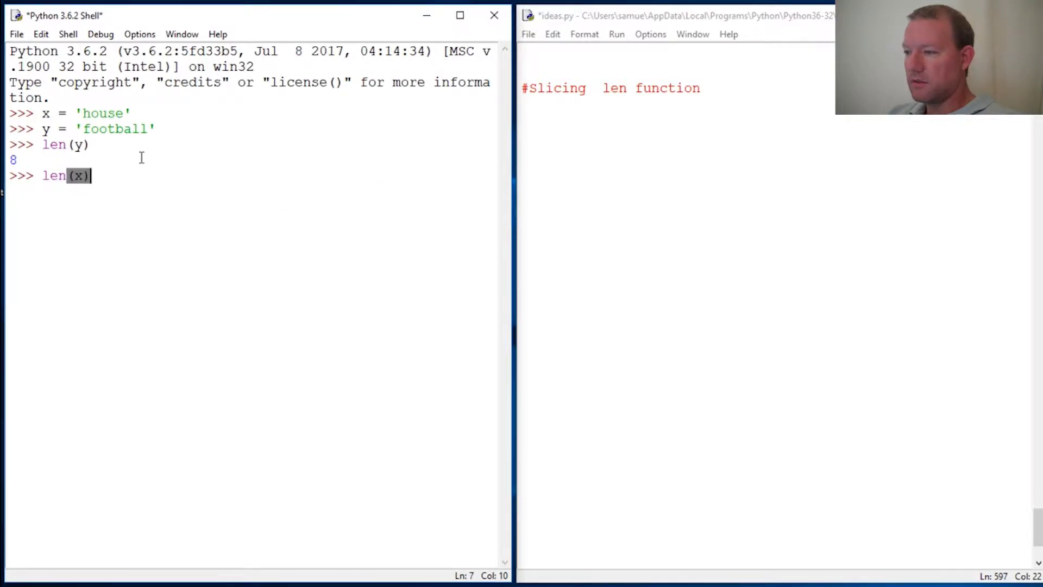
{"action": "key", "text": "Return"}
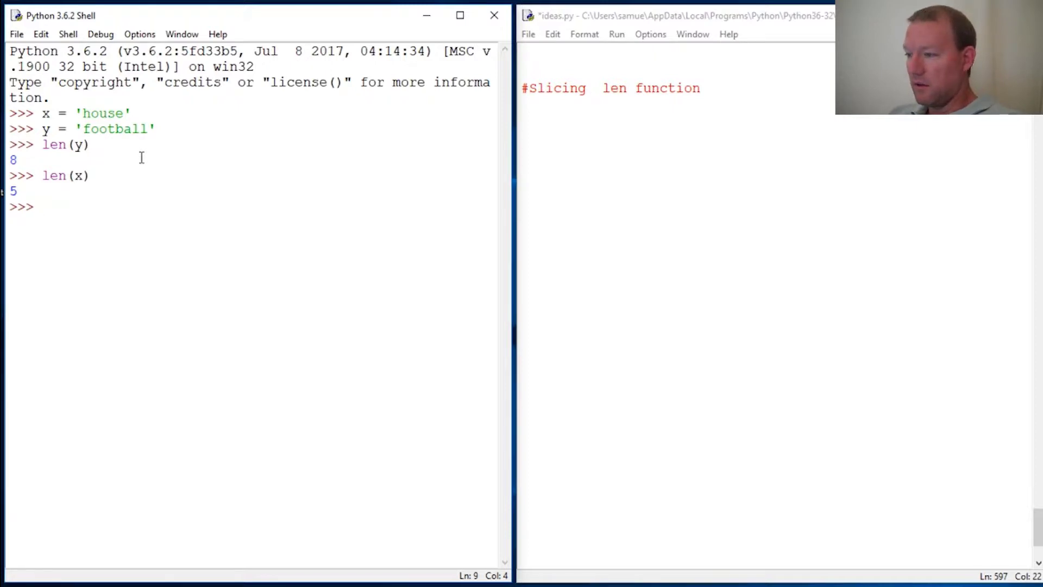
{"action": "type", "text": "x"}
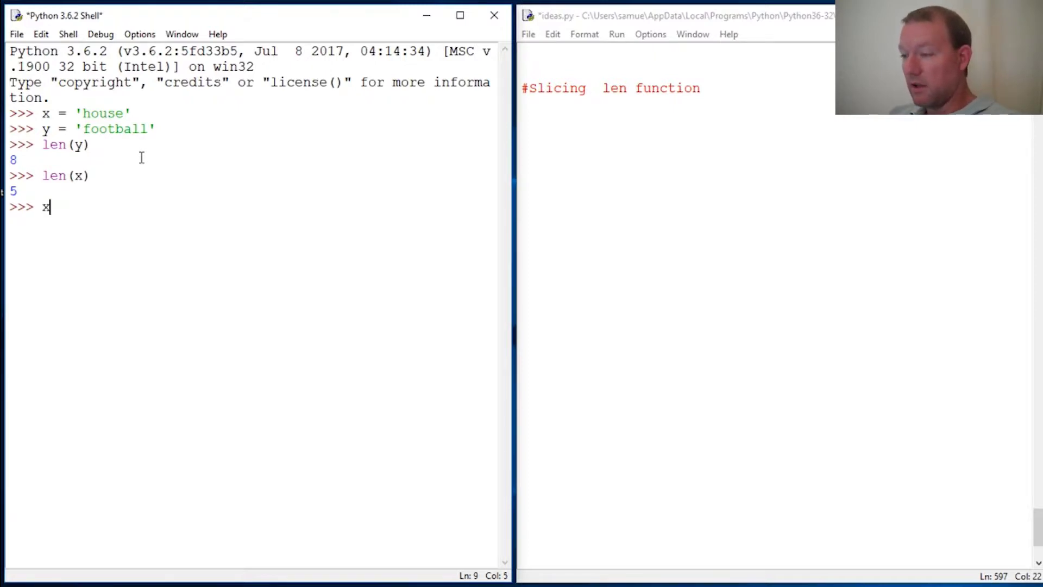
{"action": "type", "text": "["}
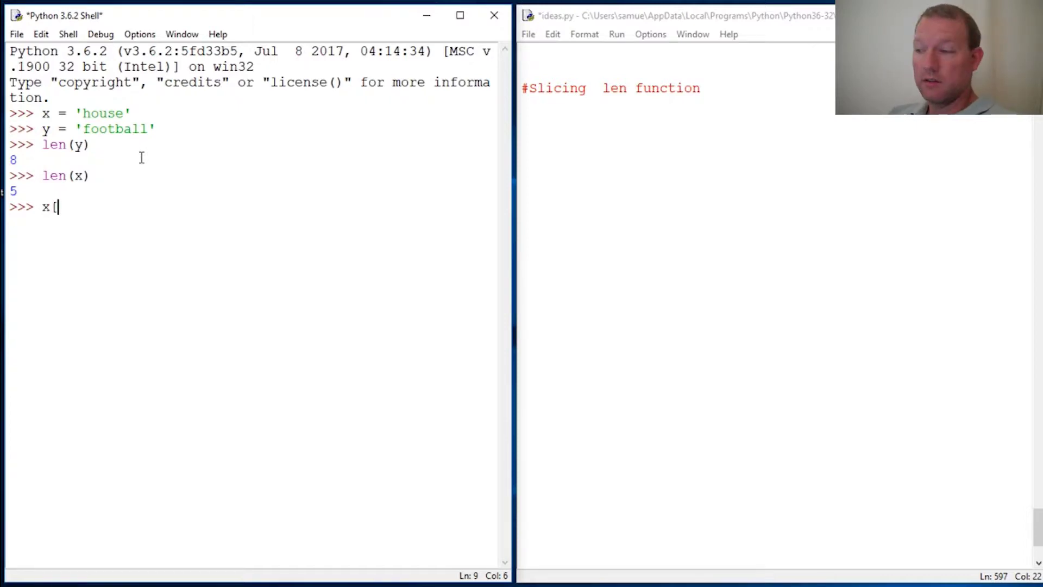
{"action": "type", "text": "0"}
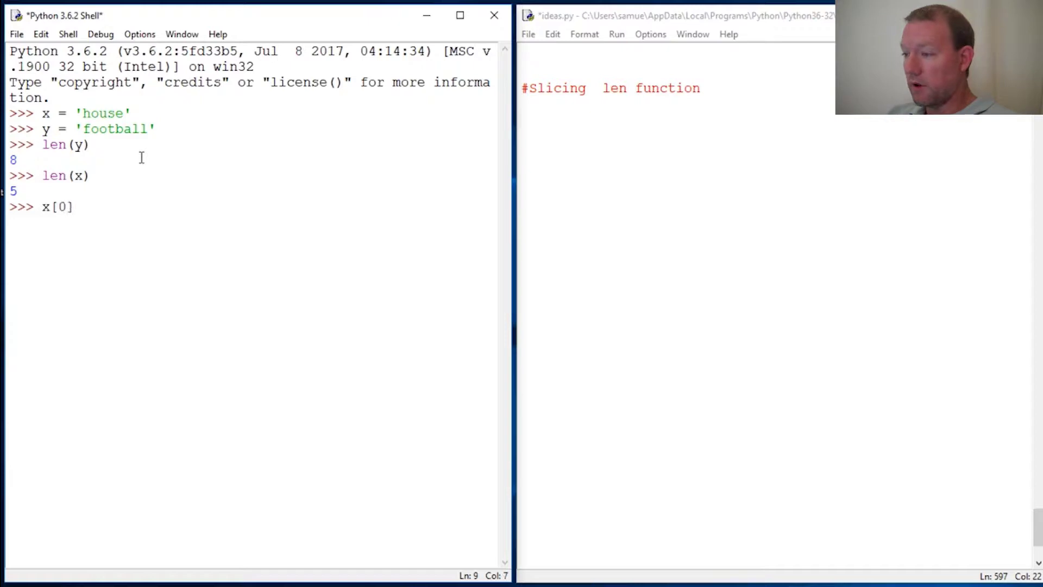
{"action": "type", "text": "]"}
Evaluate x[0] to get 'h', highlighting the 0 index and the h in 'house'
{"action": "key", "text": "Return"}
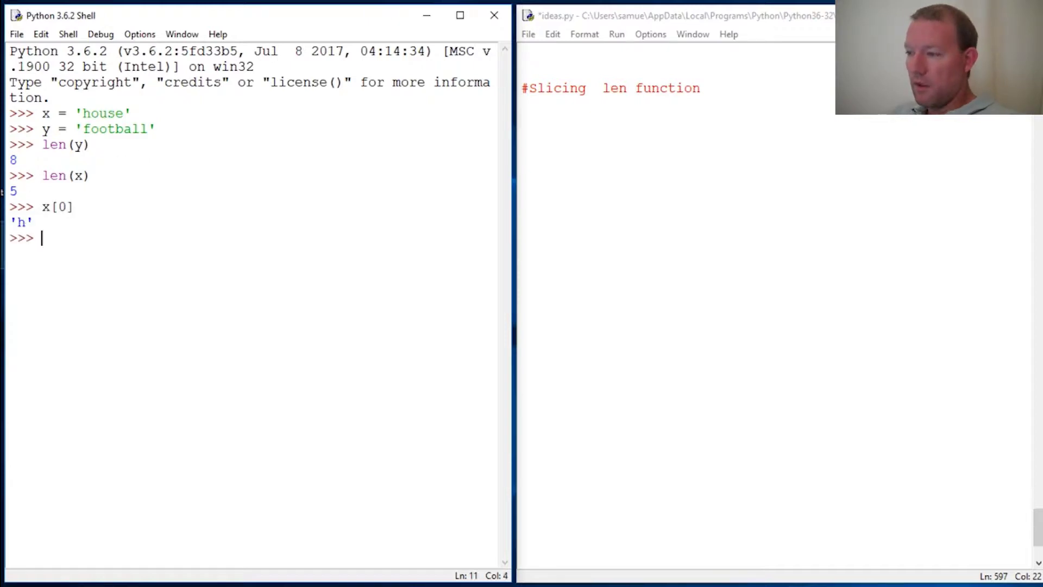
{"action": "double_click", "coordinate": [60, 206]}
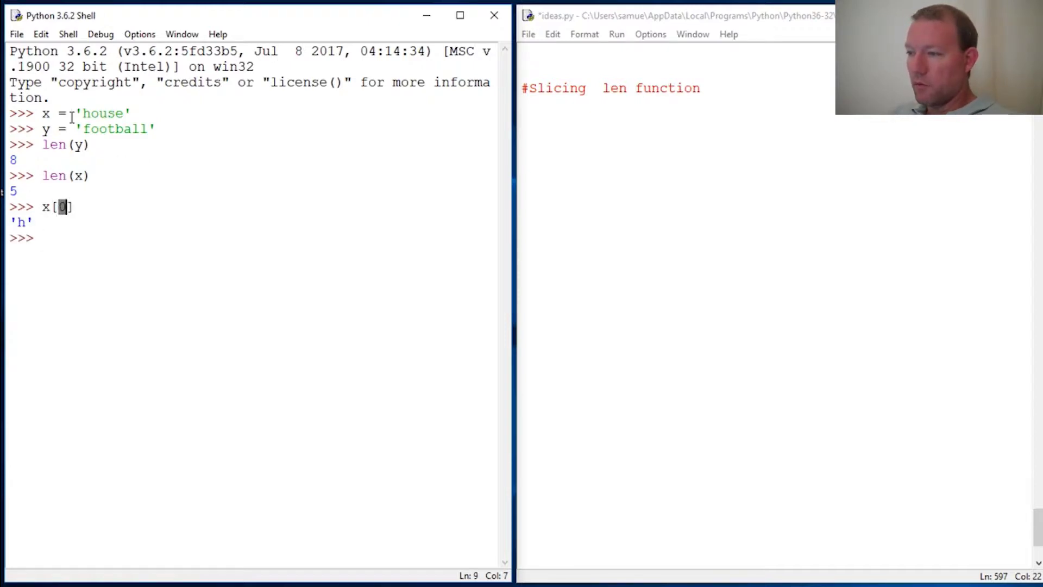
{"action": "left_click_drag", "start_coordinate": [82, 113], "coordinate": [91, 114]}
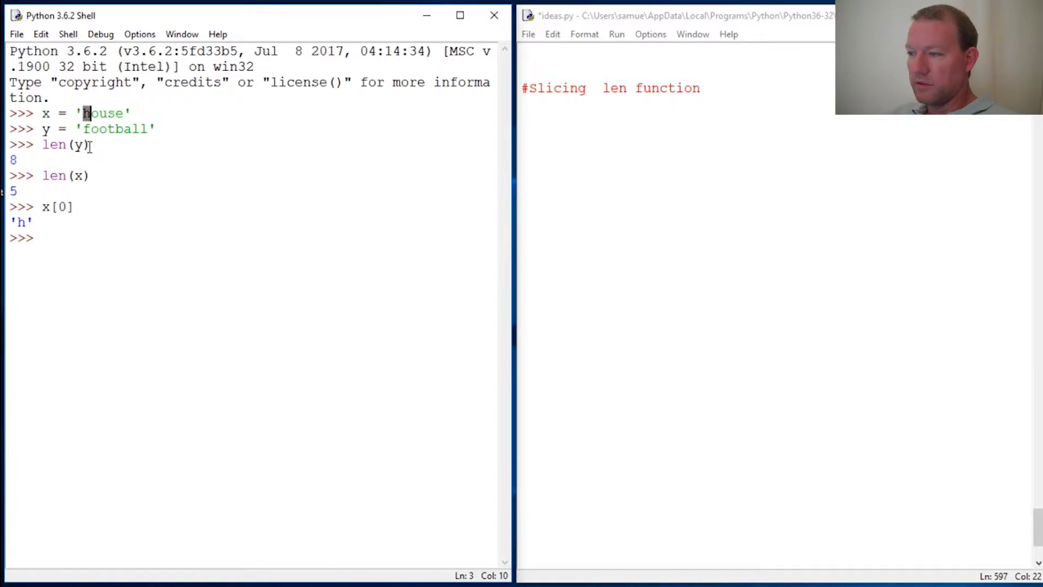
{"action": "left_click", "coordinate": [59, 241]}
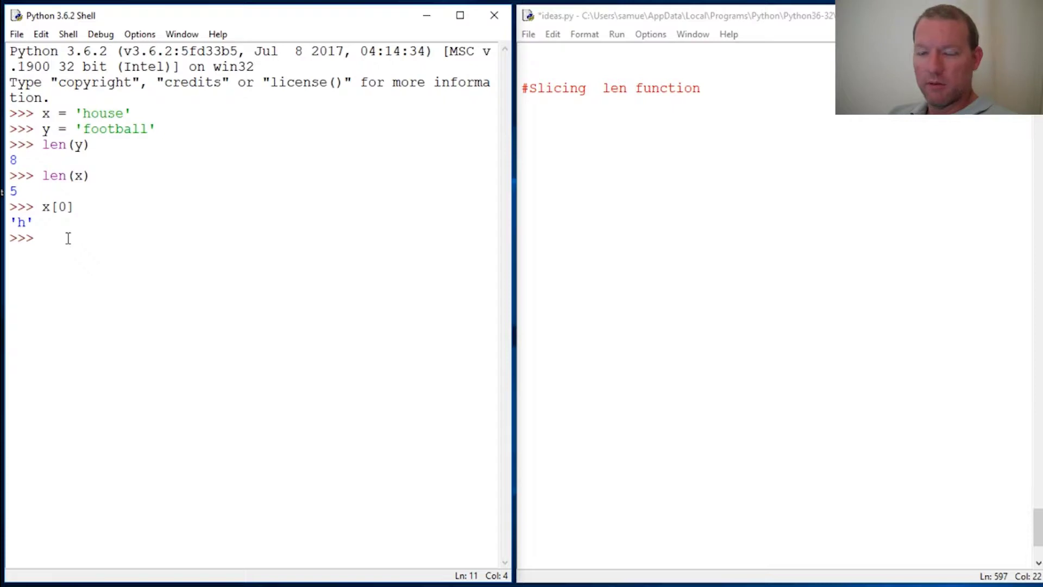
{"action": "type", "text": "x"}
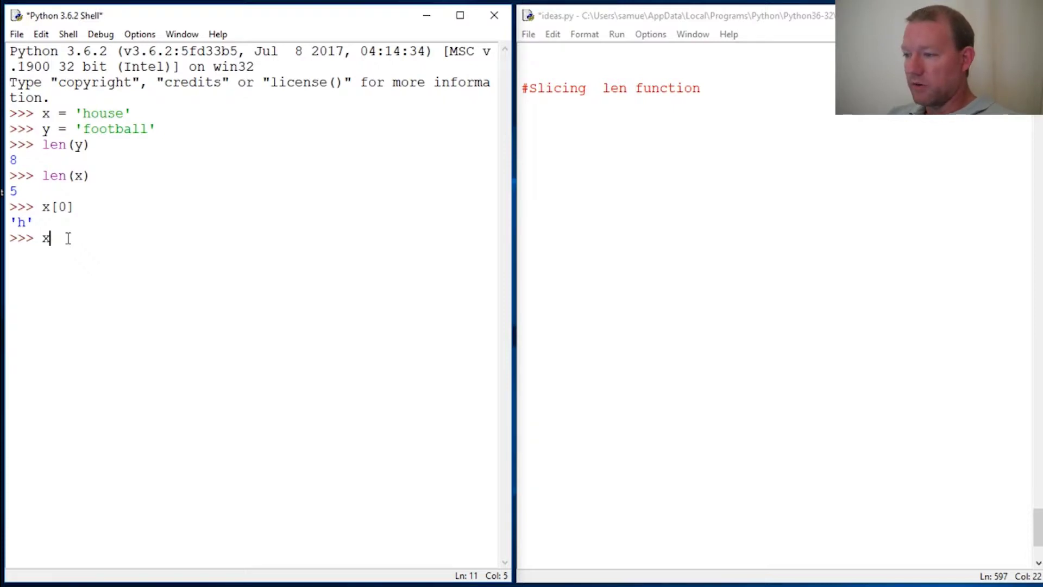
{"action": "type", "text": "["}
{"action": "type", "text": "0"}
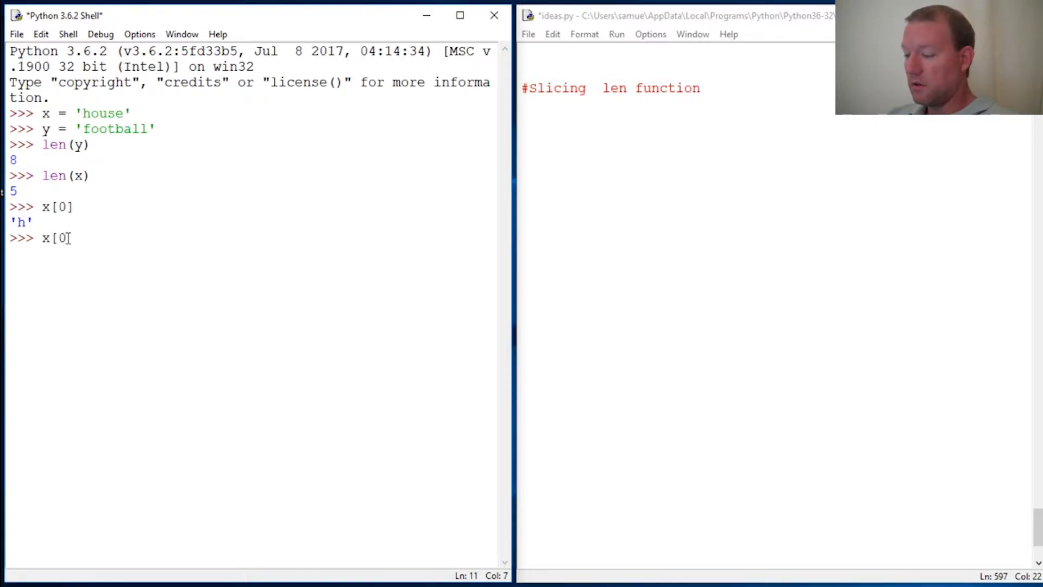
{"action": "type", "text": ":]"}
Evaluate x[0:] to get 'house', highlighting the 0 index and 'Slicing' in ideas.py
{"action": "key", "text": "Return"}
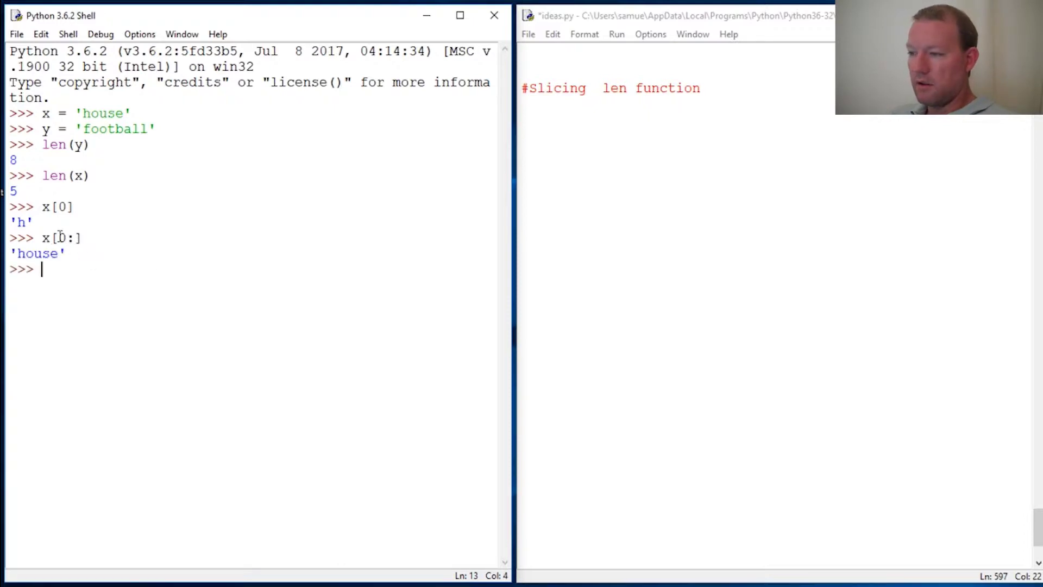
{"action": "left_click_drag", "start_coordinate": [58, 238], "coordinate": [65, 239]}
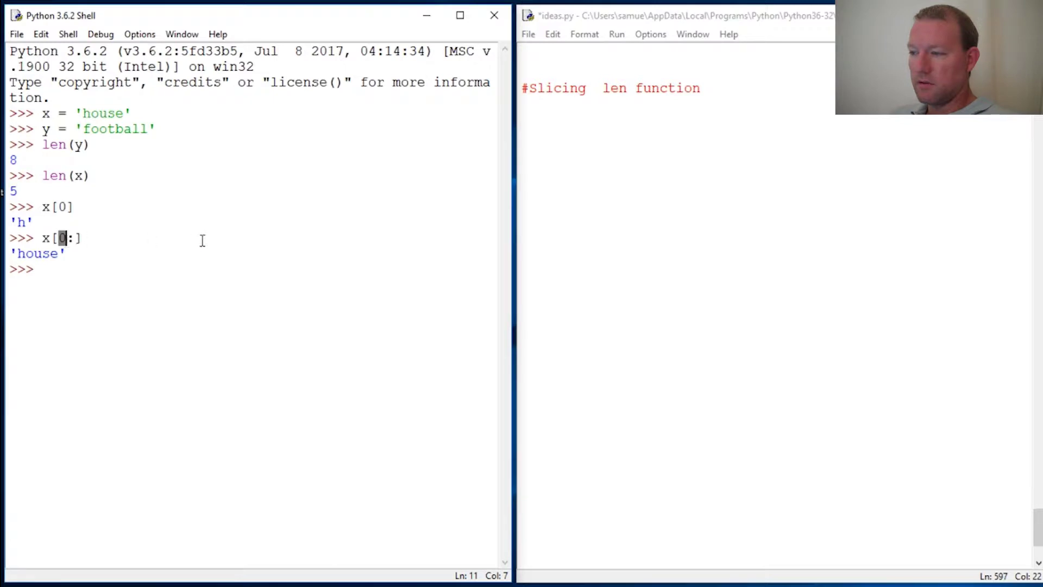
{"action": "left_click", "coordinate": [65, 270]}
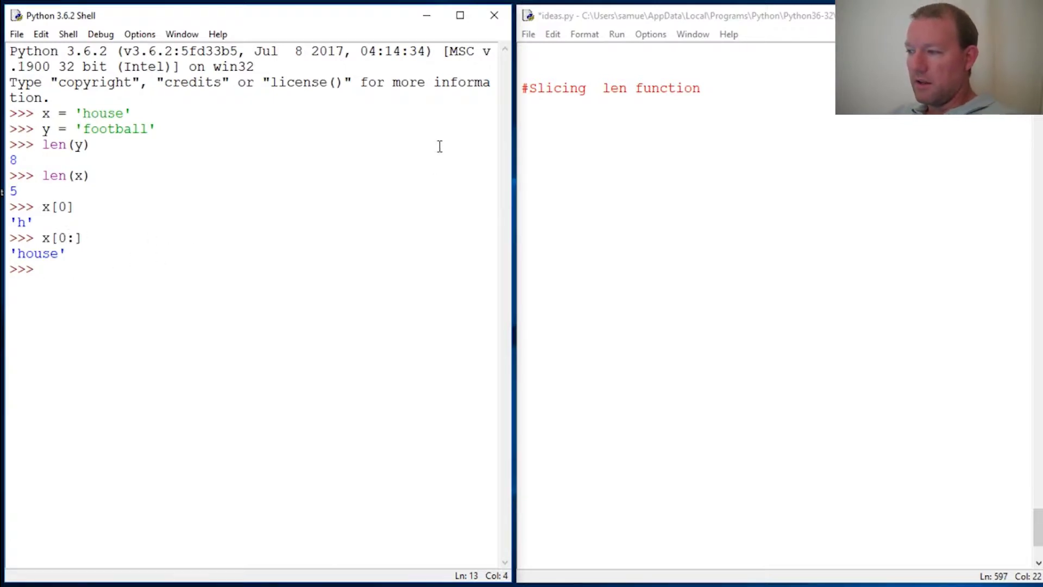
{"action": "left_click_drag", "start_coordinate": [529, 89], "coordinate": [586, 88]}
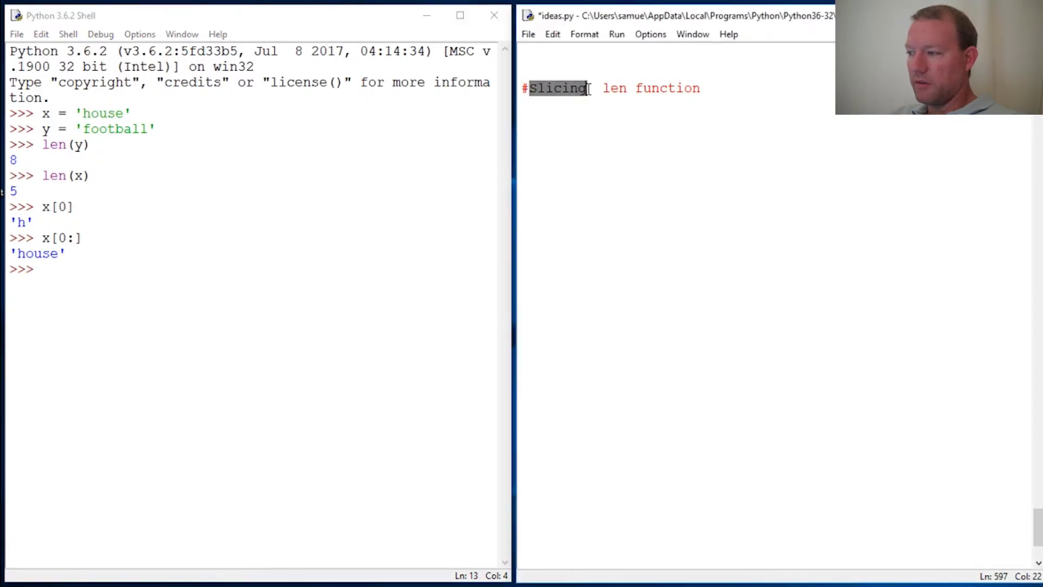
{"action": "left_click", "coordinate": [65, 267]}
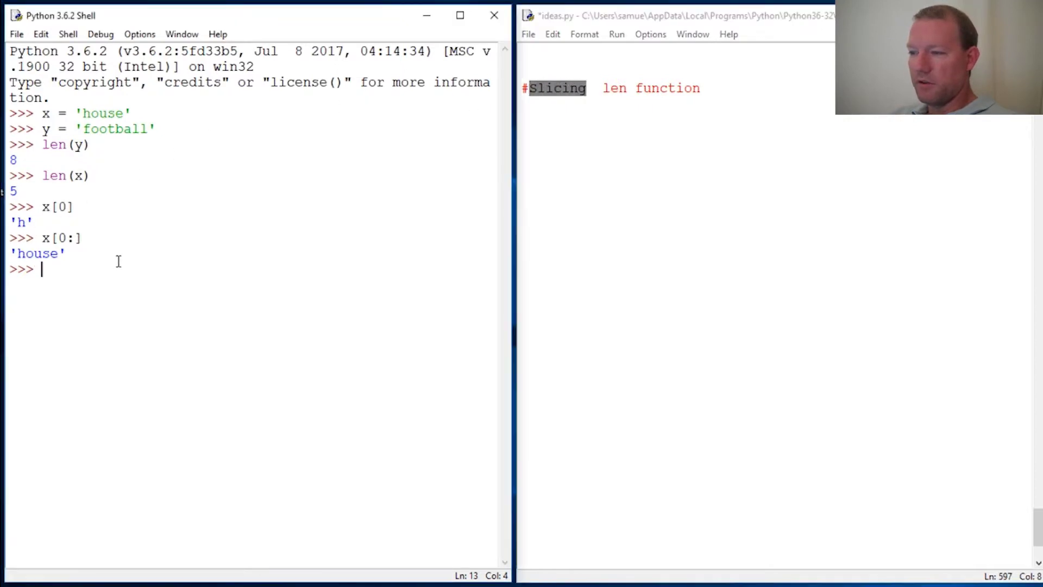
{"action": "double_click", "coordinate": [61, 238]}
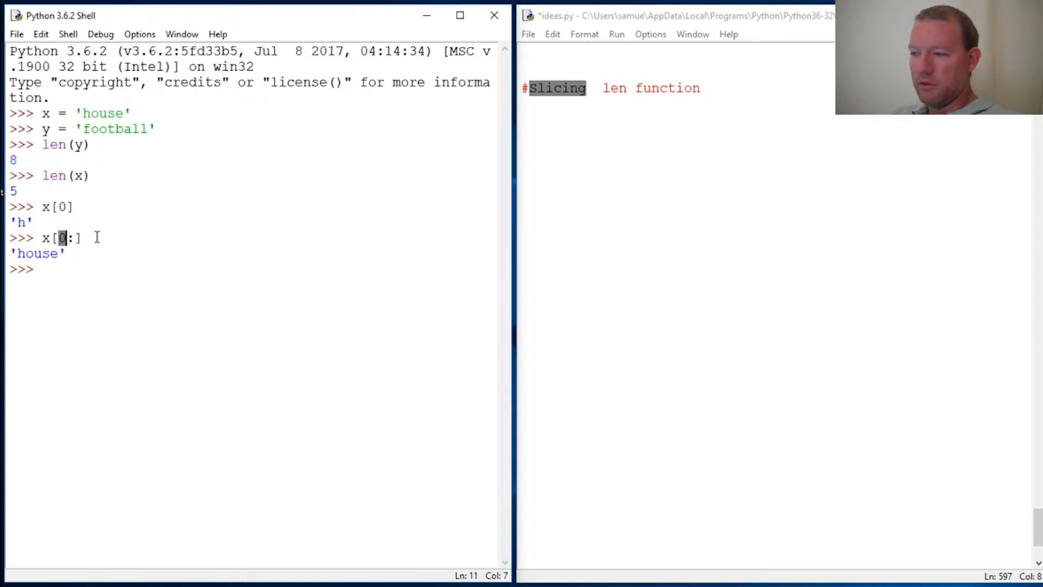
{"action": "left_click", "coordinate": [61, 237]}
{"action": "left_click", "coordinate": [56, 274]}
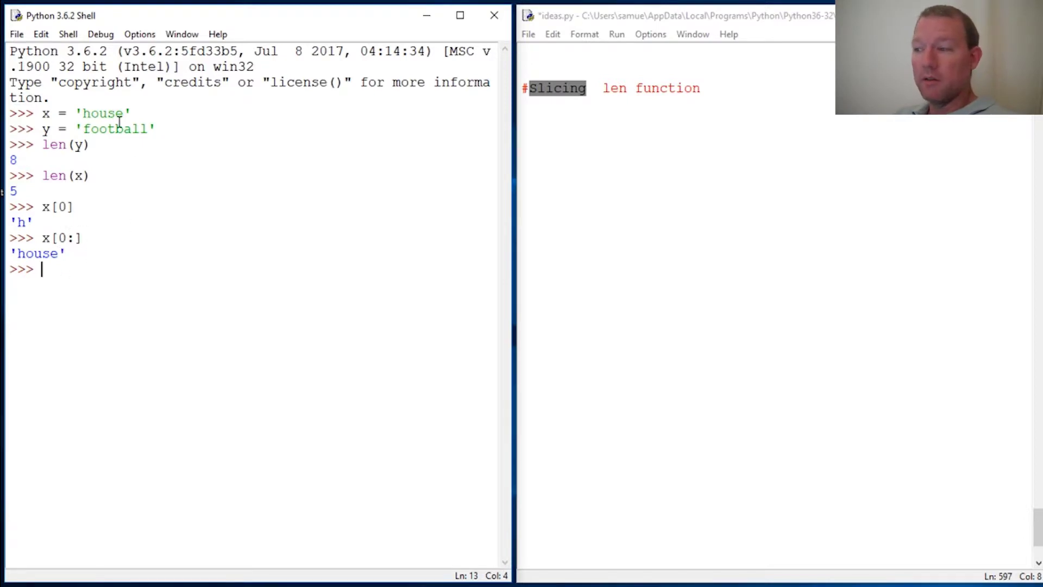
{"action": "left_click", "coordinate": [115, 128]}
{"action": "left_click", "coordinate": [87, 273]}
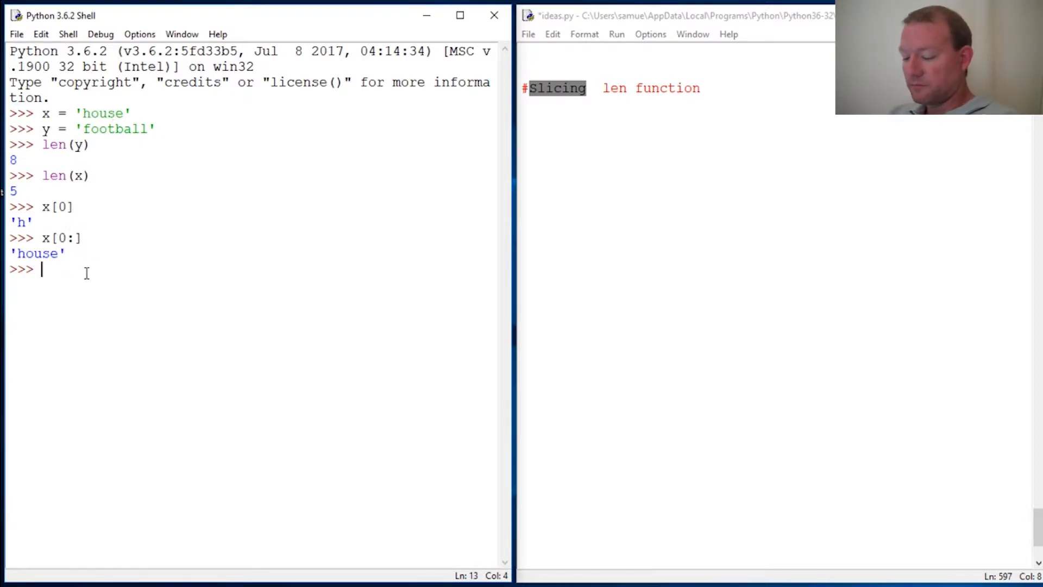
{"action": "type", "text": "x"}
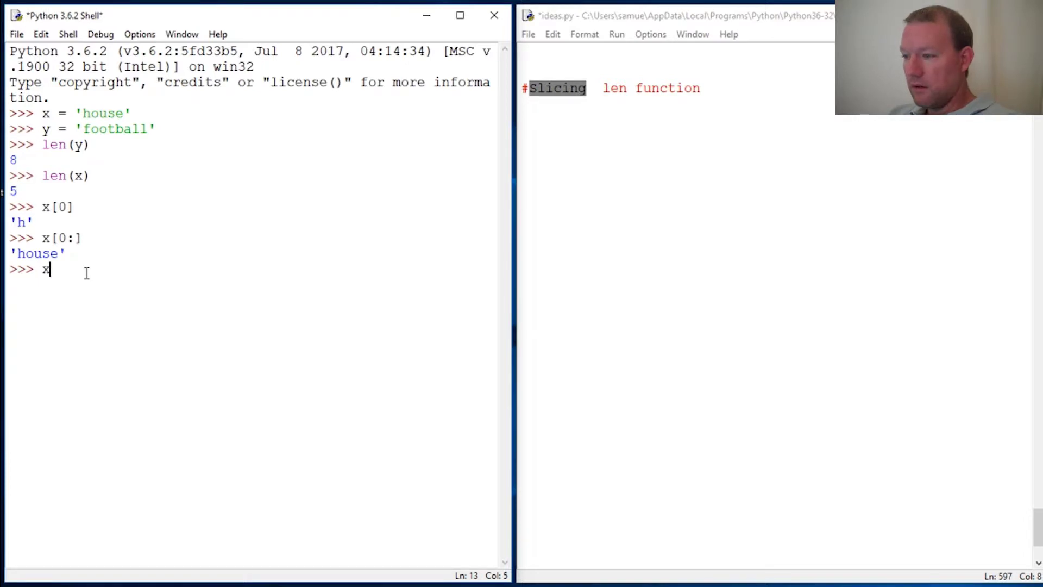
Evaluate len(x)/2 in the shell and highlight the 2.5 result
{"action": "key", "text": "BackSpace"}
{"action": "type", "text": "len("}
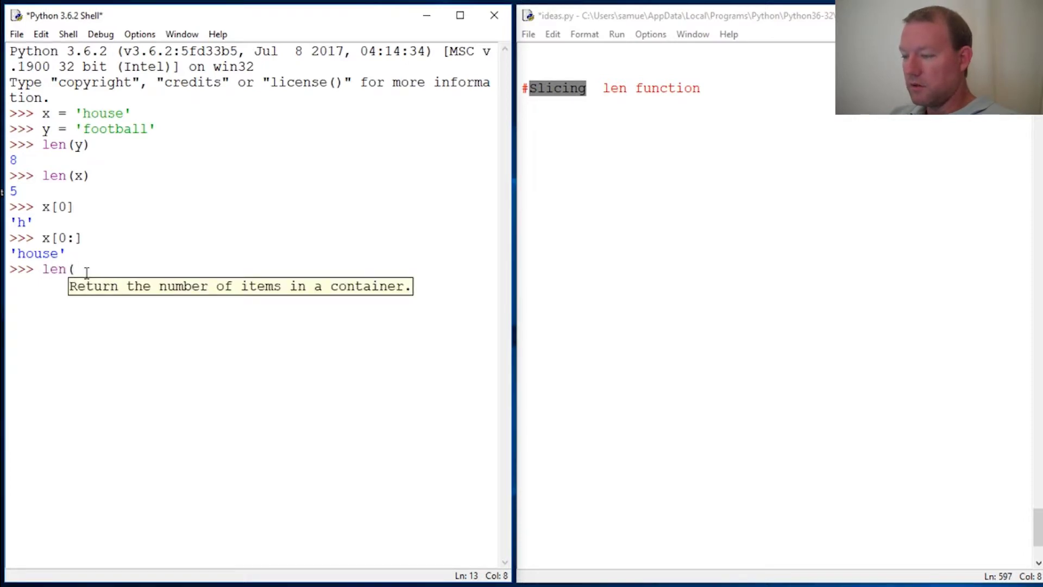
{"action": "type", "text": "x"}
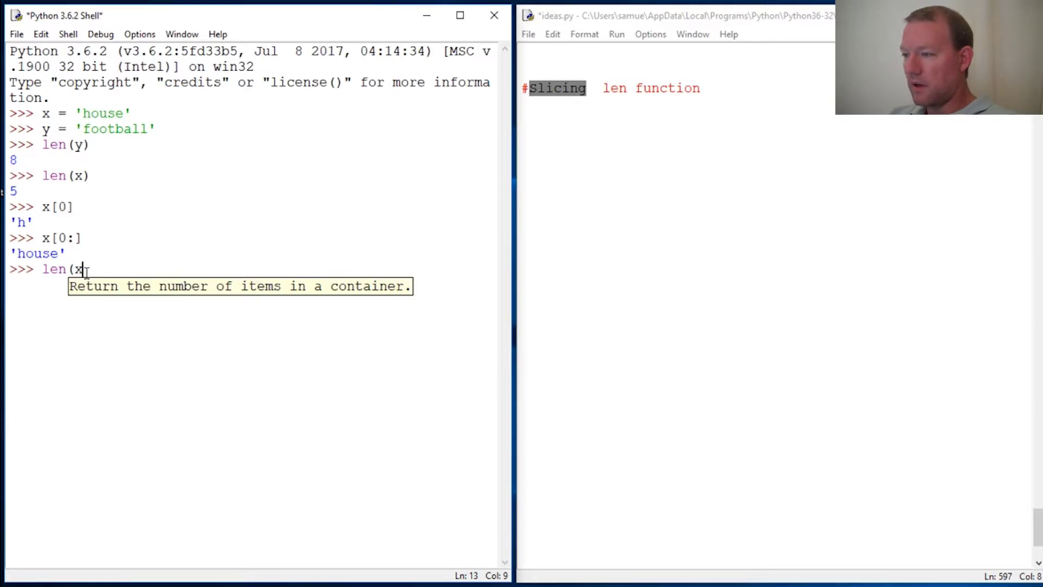
{"action": "type", "text": ")"}
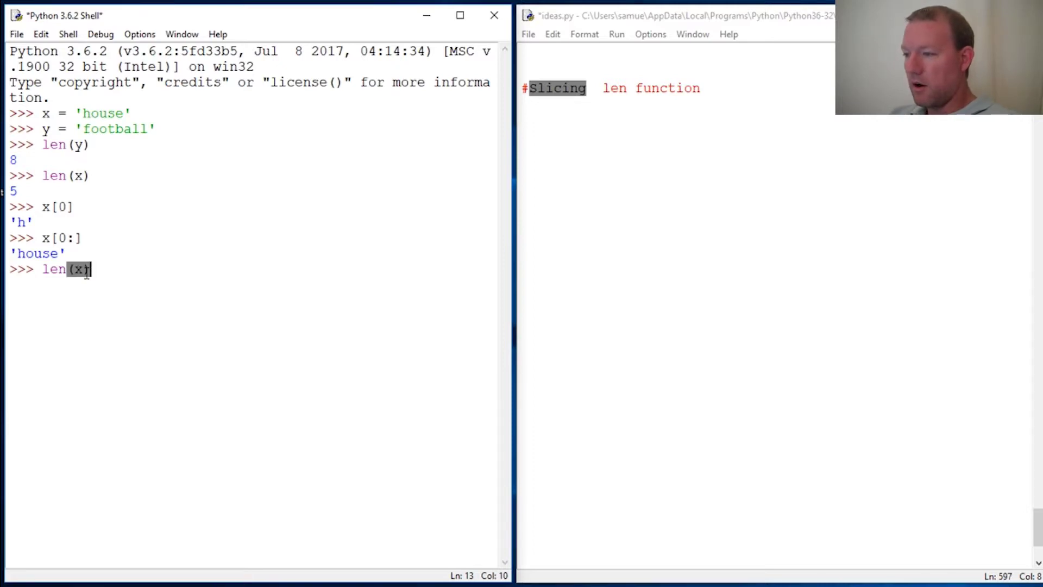
{"action": "type", "text": "/"}
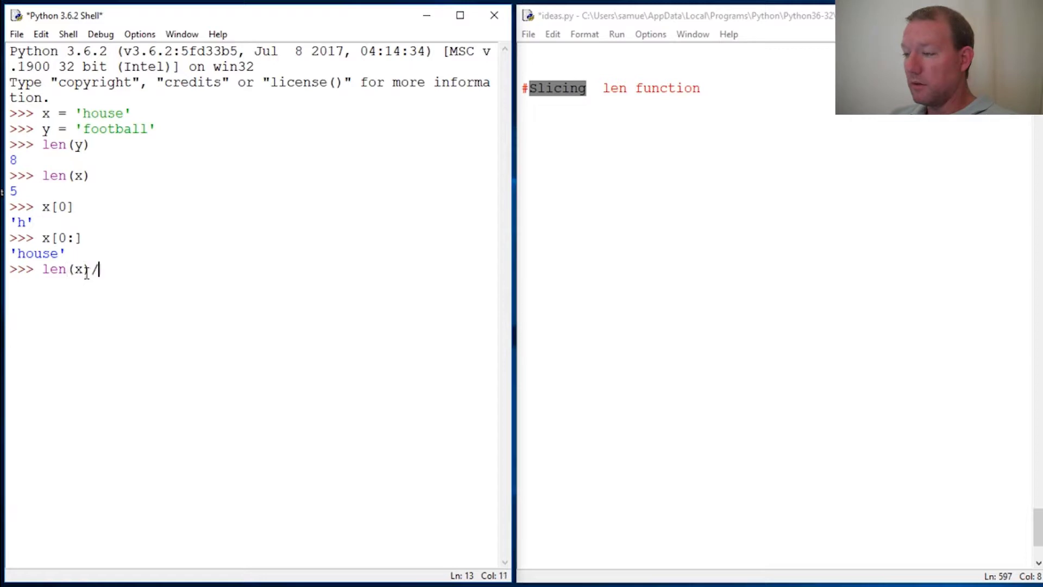
{"action": "type", "text": "2"}
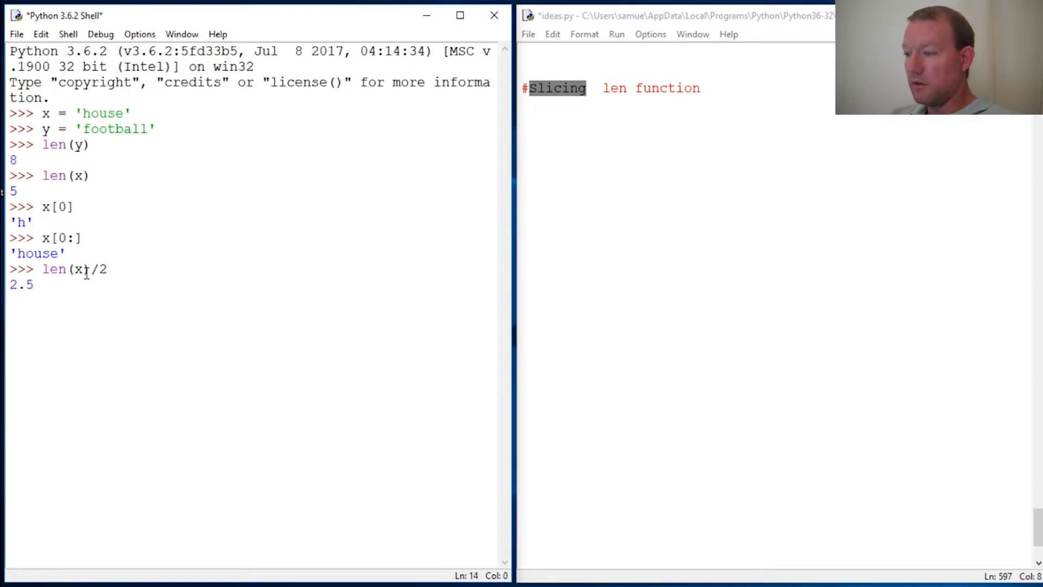
{"action": "key", "text": "Return"}
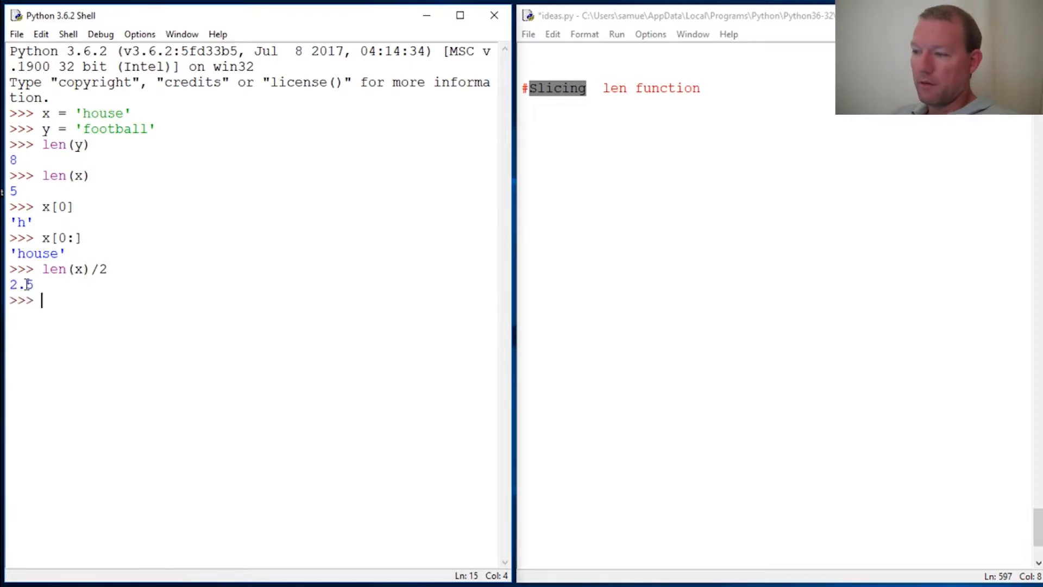
{"action": "left_click_drag", "start_coordinate": [10, 285], "coordinate": [34, 284]}
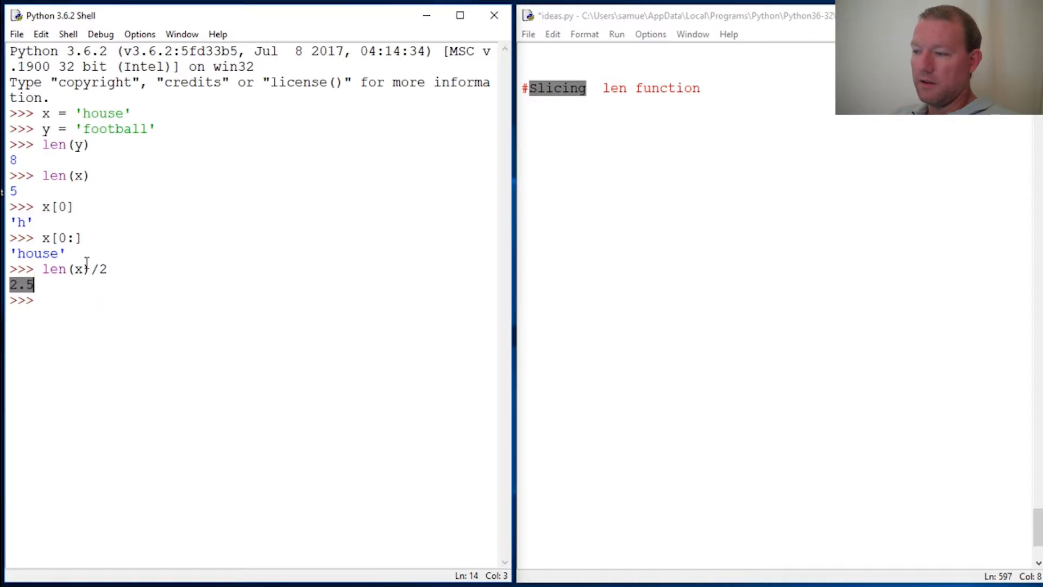
Try x[2.5:], getting a TypeError that slice indices must be integers
{"action": "left_click", "coordinate": [106, 114]}
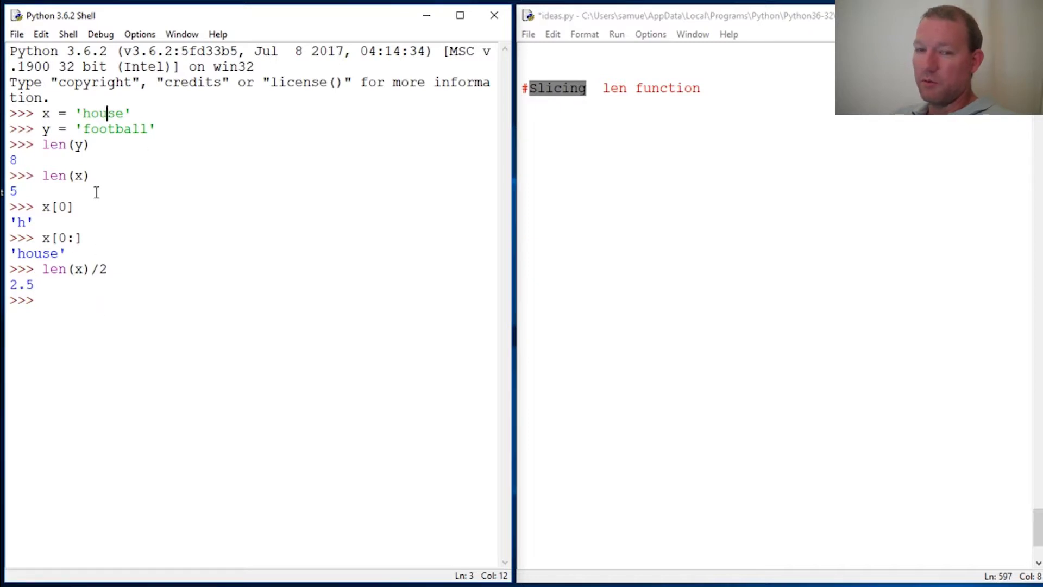
{"action": "left_click_drag", "start_coordinate": [82, 113], "coordinate": [124, 114]}
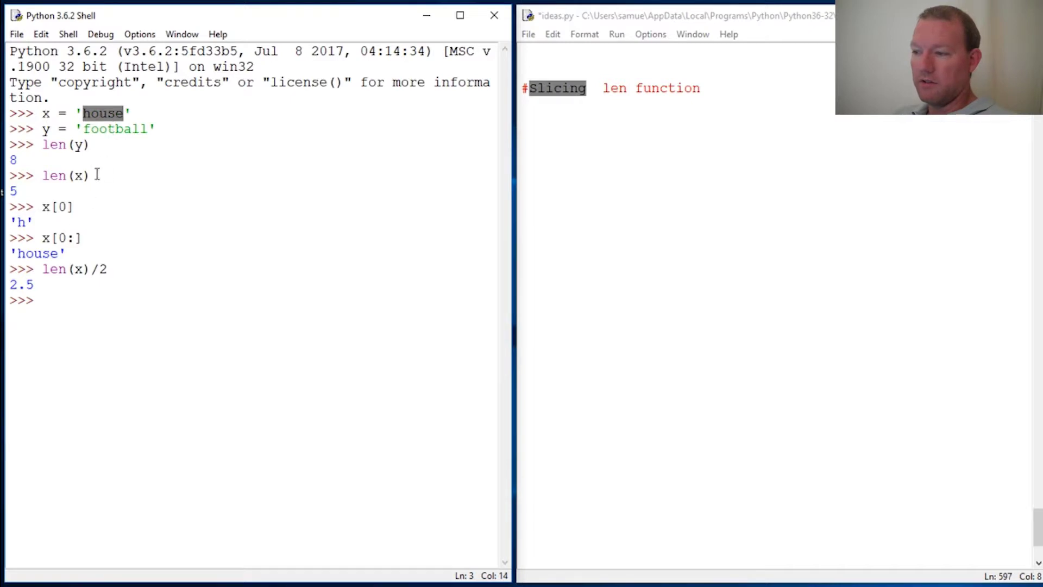
{"action": "left_click_drag", "start_coordinate": [11, 282], "coordinate": [41, 283]}
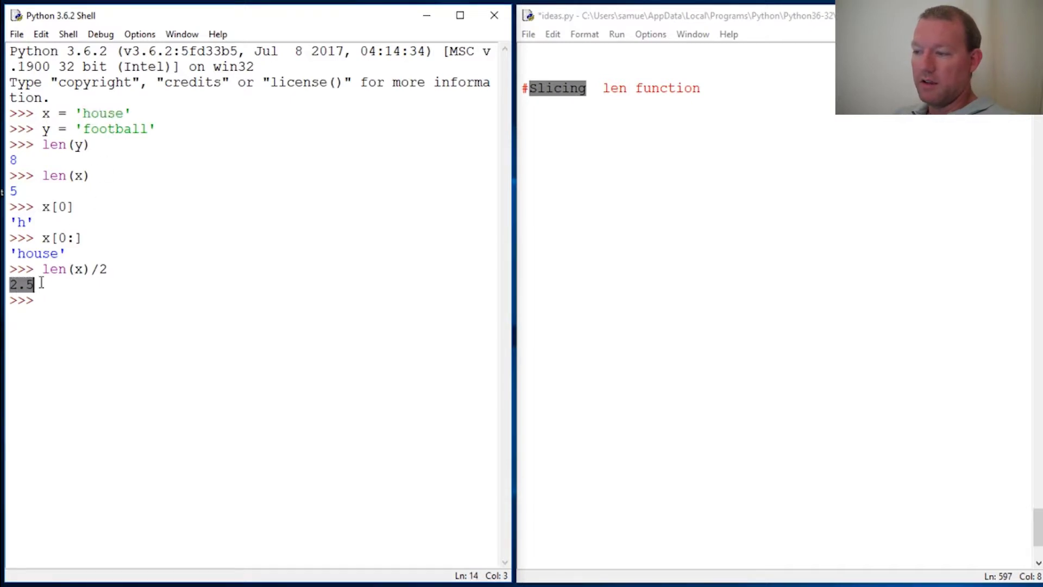
{"action": "left_click", "coordinate": [114, 317]}
{"action": "type", "text": "x"}
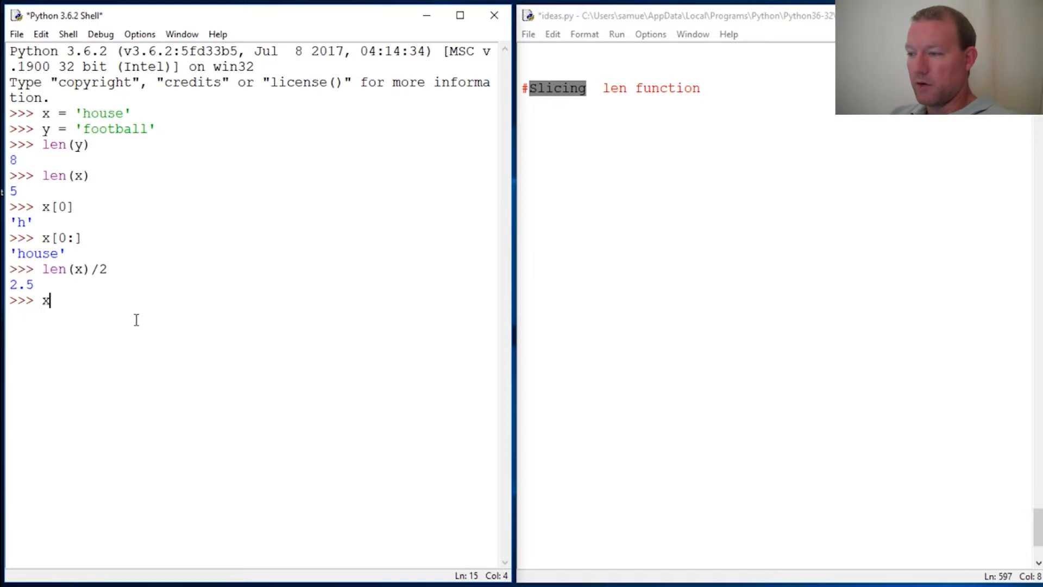
{"action": "type", "text": "["}
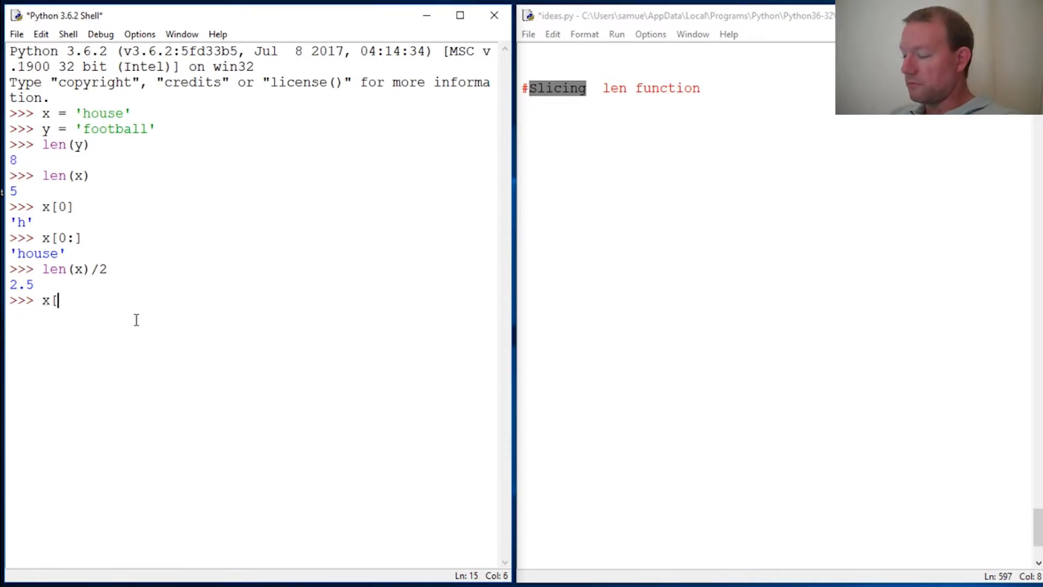
{"action": "type", "text": "2.5"}
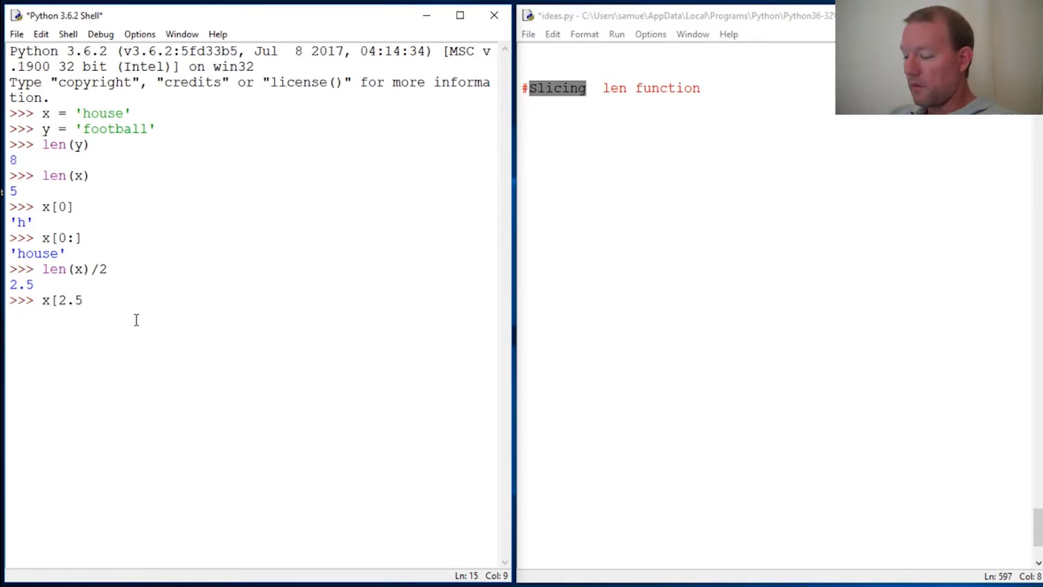
{"action": "type", "text": ":"}
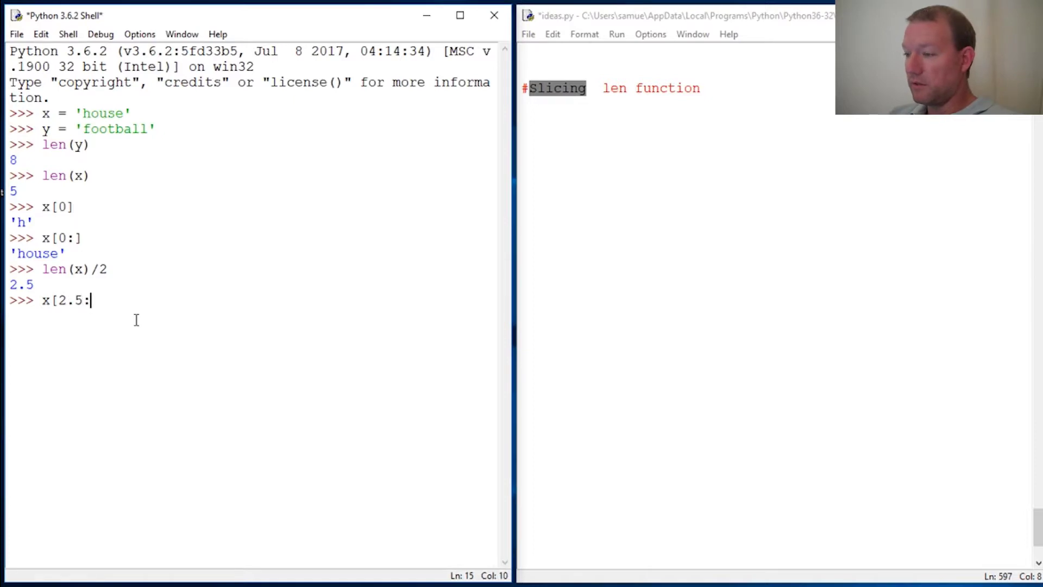
{"action": "type", "text": "]"}
{"action": "key", "text": "Return"}
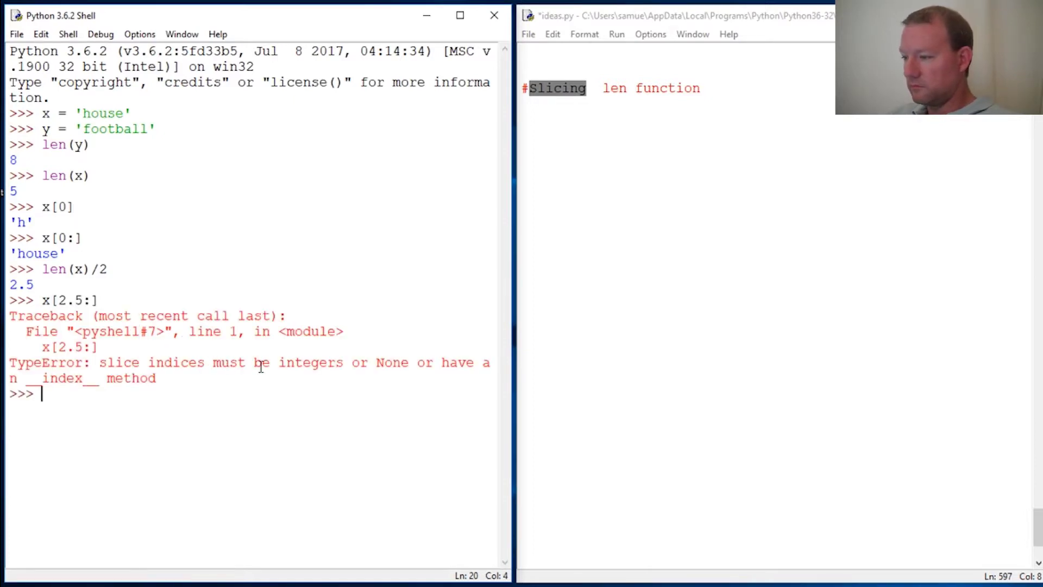
{"action": "left_click_drag", "start_coordinate": [279, 363], "coordinate": [343, 363]}
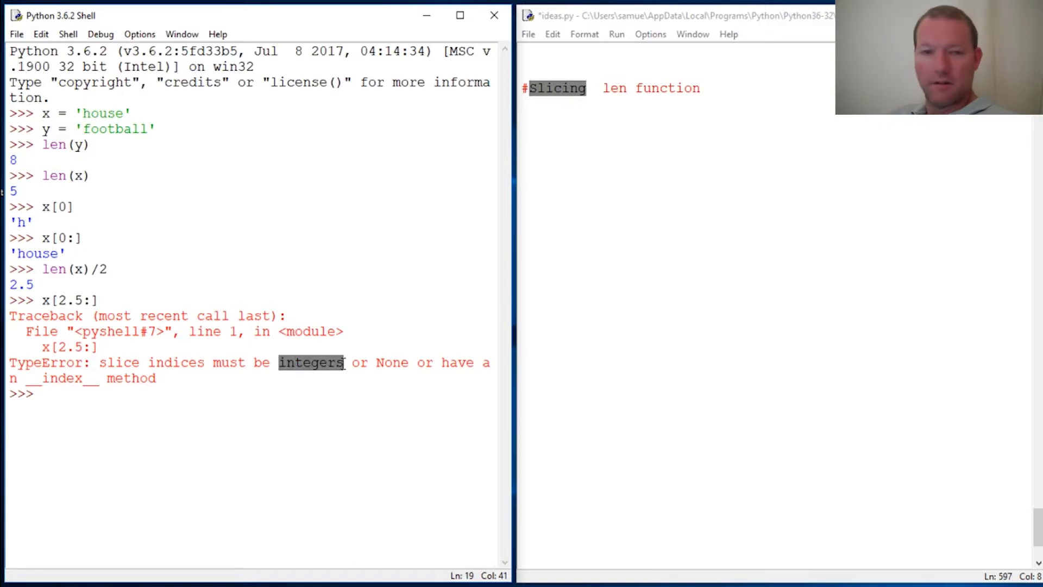
{"action": "left_click", "coordinate": [73, 400]}
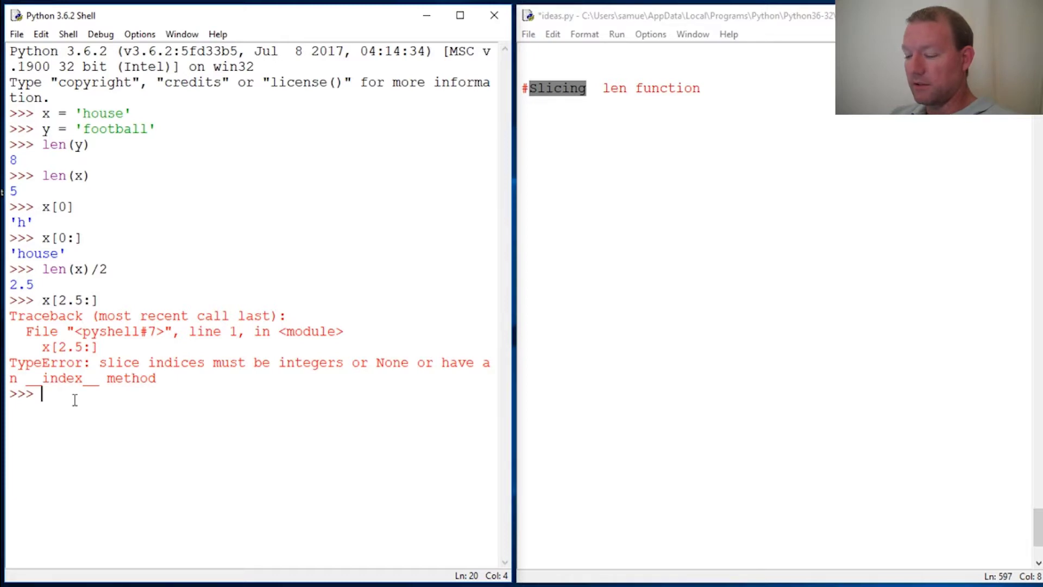
{"action": "type", "text": "len"}
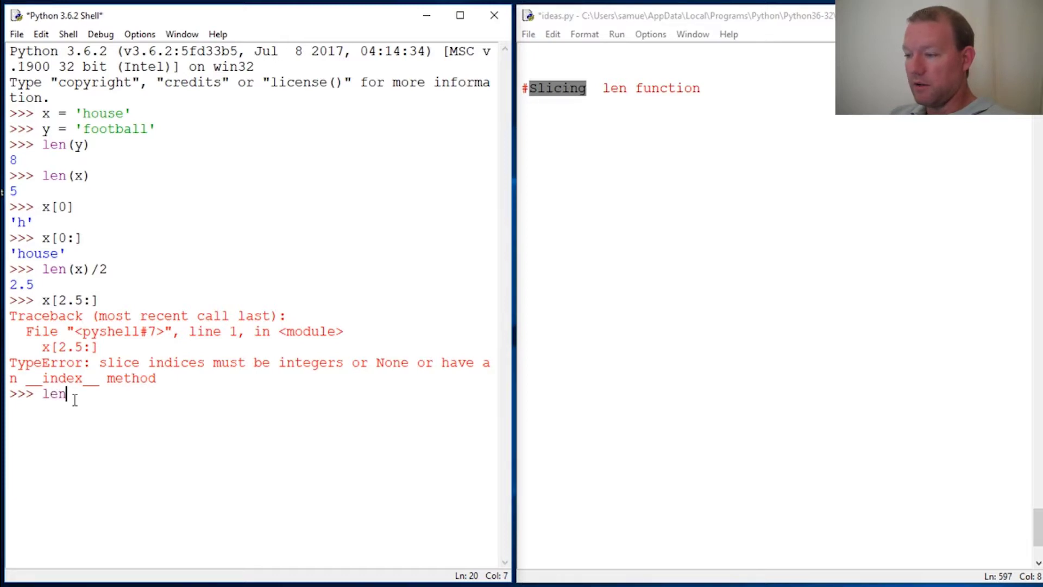
{"action": "type", "text": "(x)"}
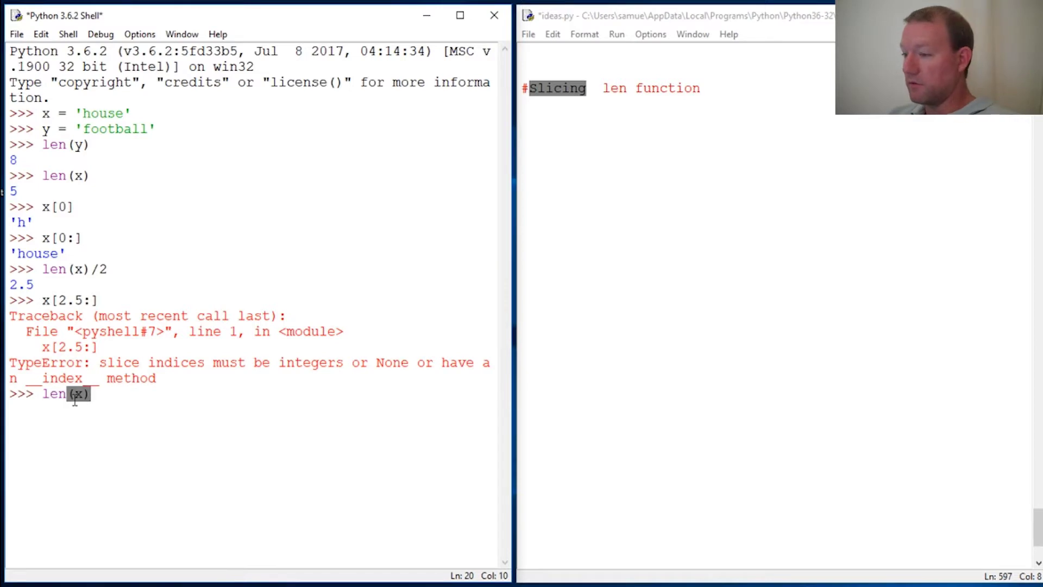
{"action": "type", "text": "//2"}
Evaluate len(x)//2 in the shell and highlight the integer result 2
{"action": "key", "text": "Return"}
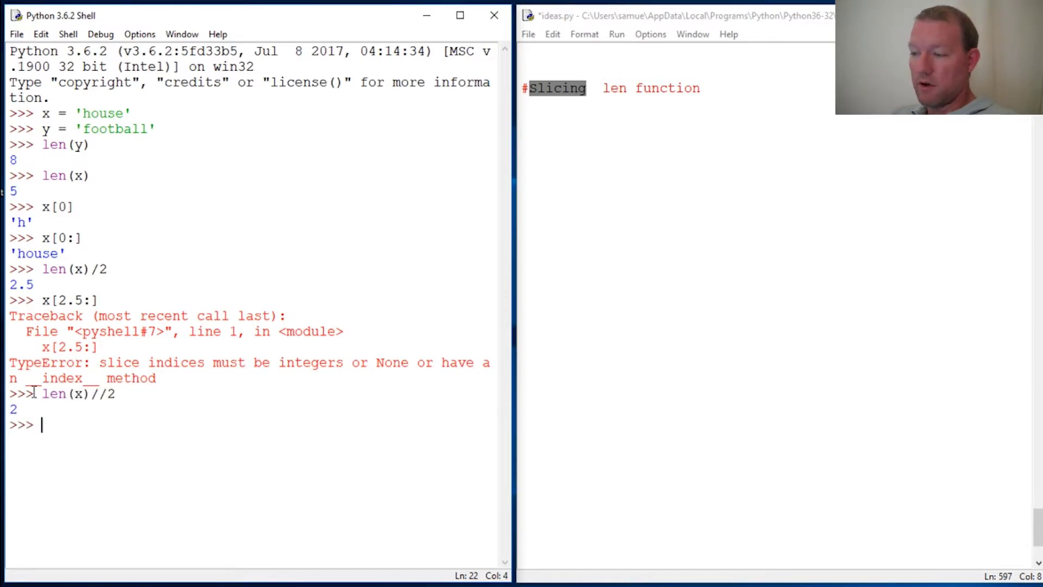
{"action": "left_click_drag", "start_coordinate": [7, 409], "coordinate": [17, 412]}
{"action": "left_click", "coordinate": [67, 429]}
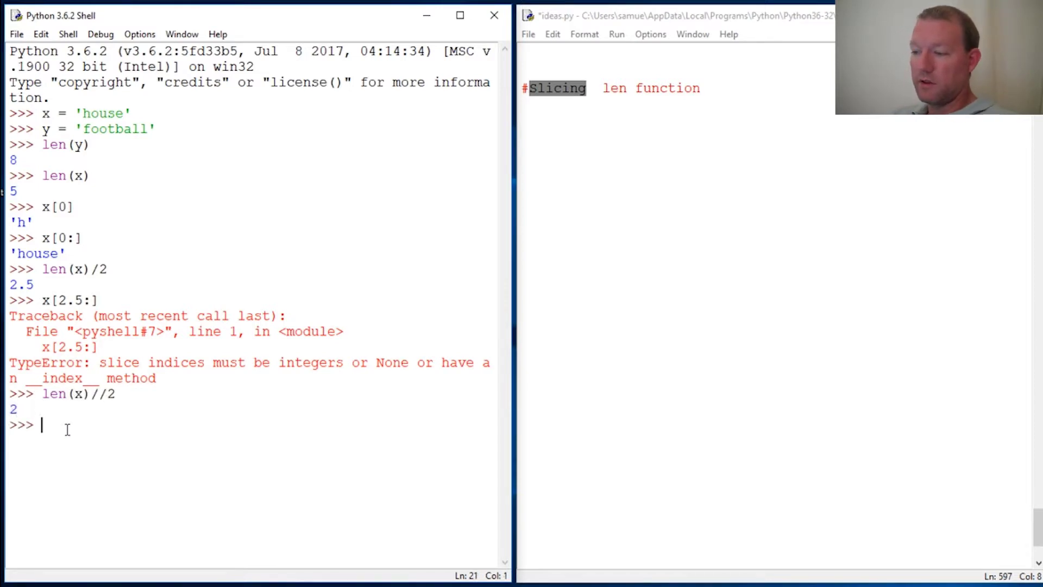
{"action": "left_click", "coordinate": [97, 420]}
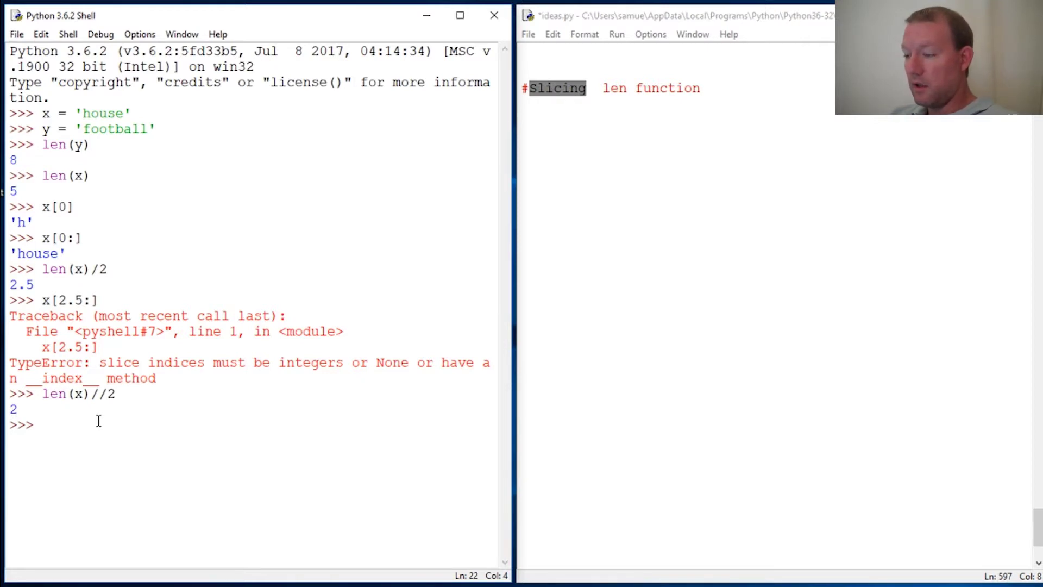
{"action": "left_click", "coordinate": [543, 170]}
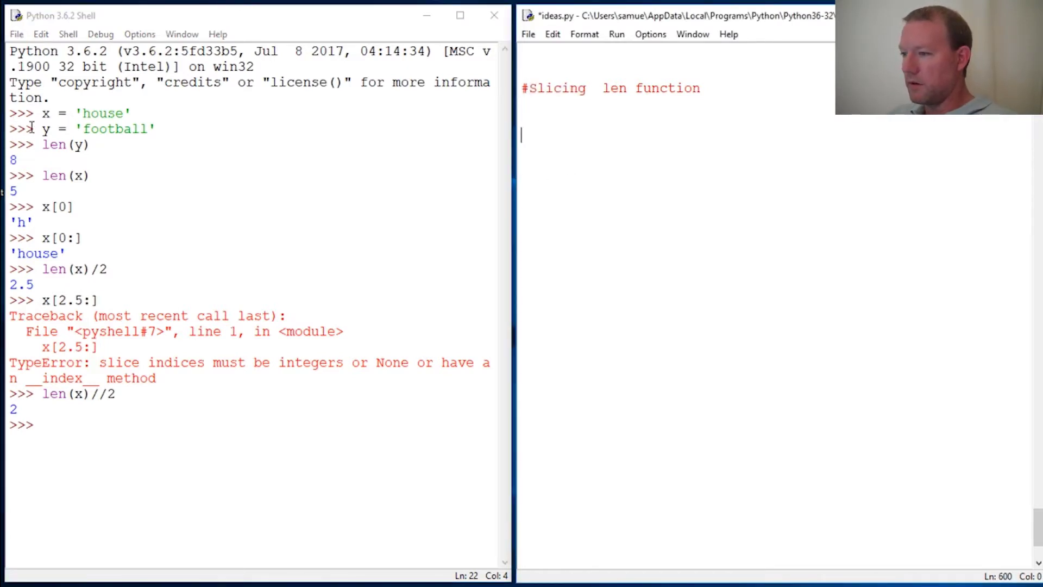
Copy the x = 'house' and y = 'football' lines from the shell into ideas.py
{"action": "left_click_drag", "start_coordinate": [41, 113], "coordinate": [131, 113]}
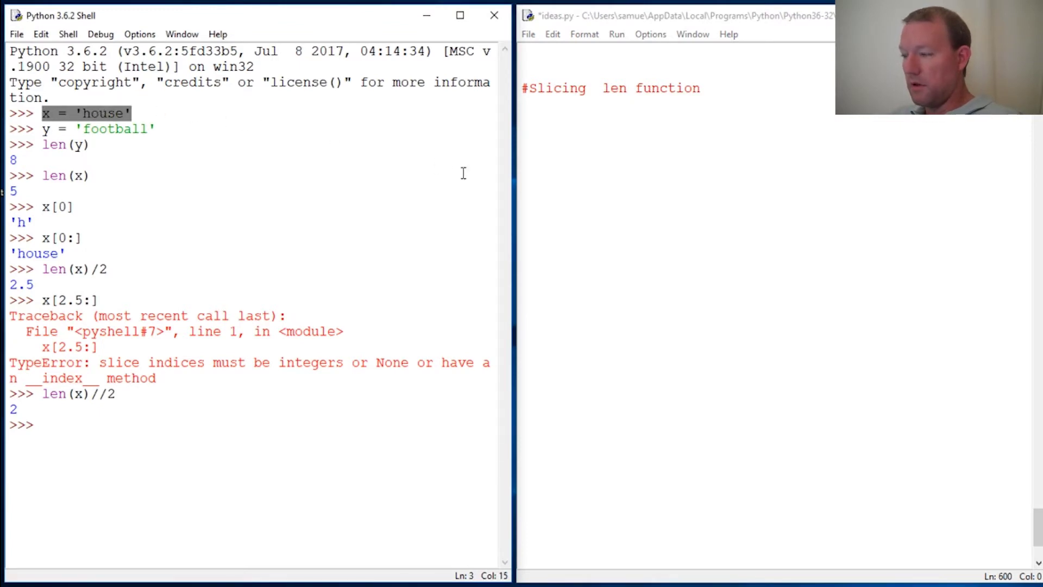
{"action": "left_click", "coordinate": [560, 137]}
{"action": "type", "text": "x = 'house'"}
{"action": "key", "text": "Return"}
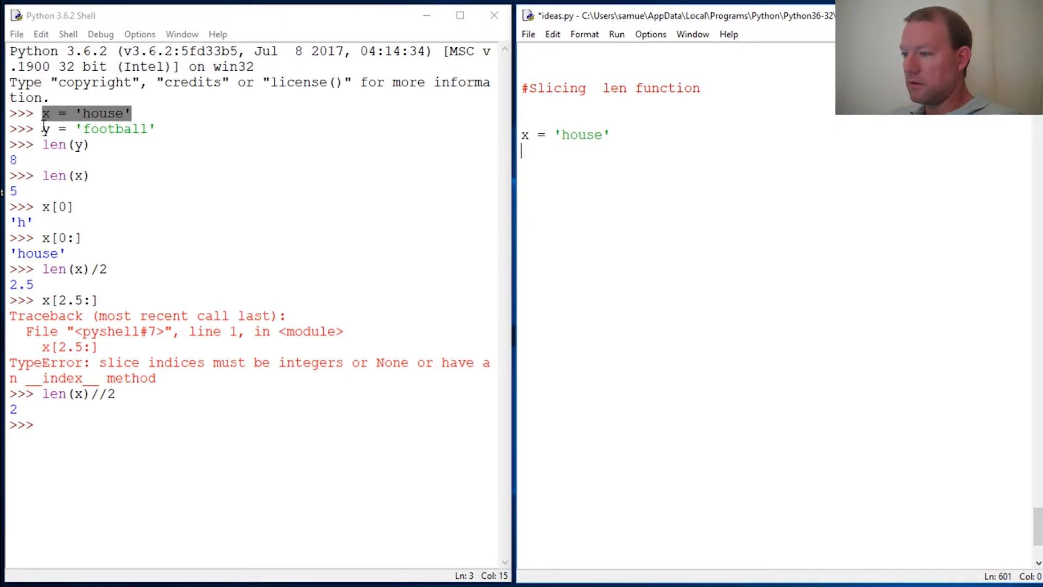
{"action": "left_click_drag", "start_coordinate": [43, 128], "coordinate": [157, 129]}
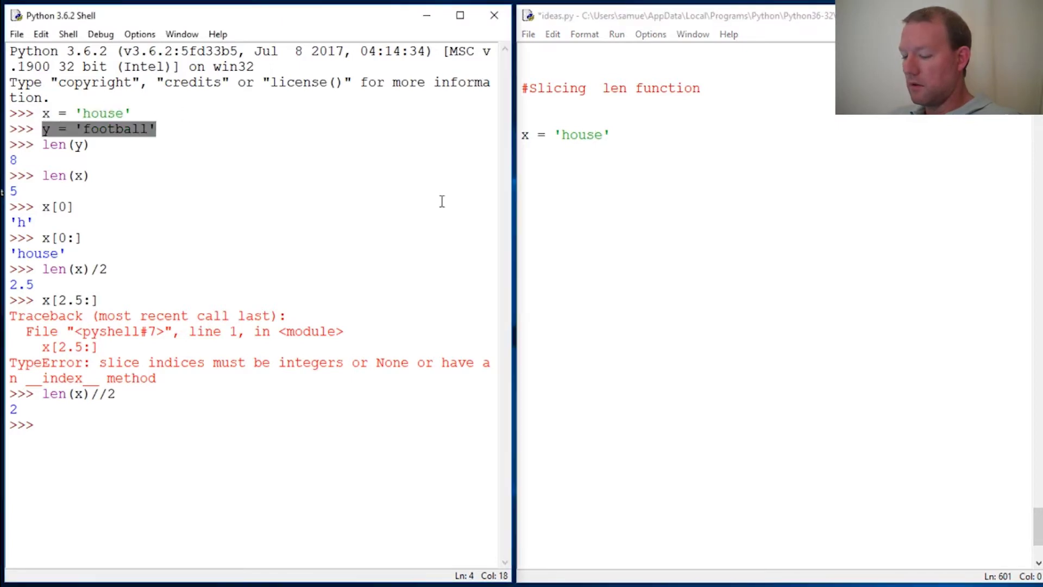
{"action": "left_click", "coordinate": [559, 163]}
{"action": "type", "text": "y = 'football'"}
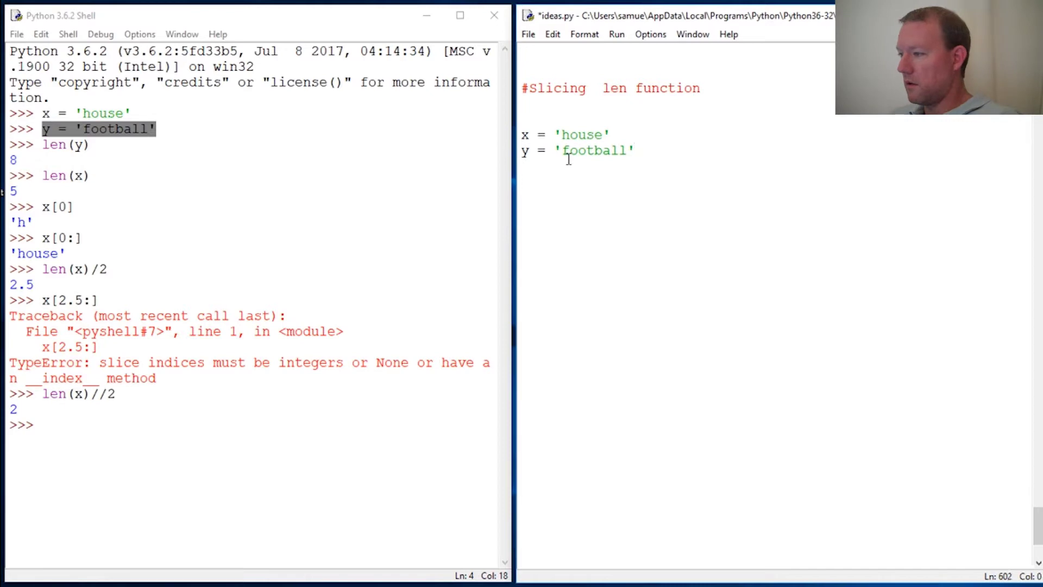
{"action": "key", "text": "Return"}
{"action": "type", "text": "le"}
{"action": "key", "text": "BackSpace"}
{"action": "key", "text": "BackSpace"}
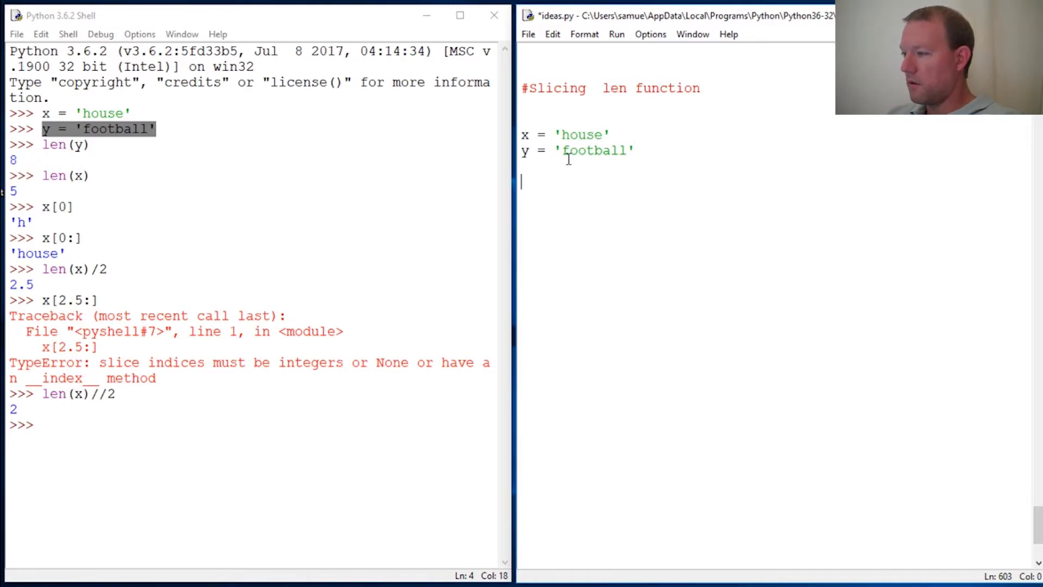
{"action": "type", "text": "print("}
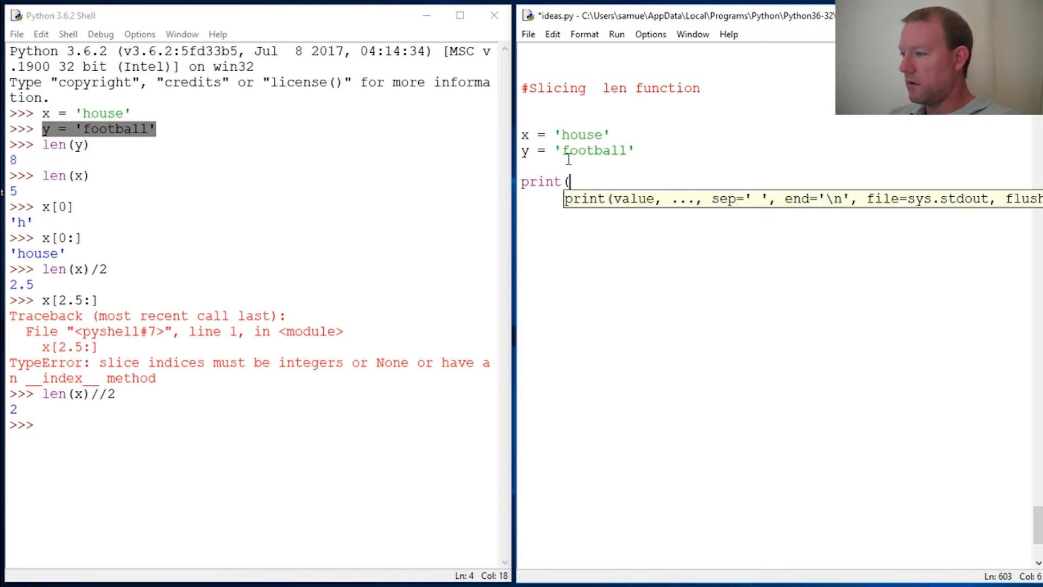
Add print(len(x)//2) and print(lent(y)//2) lines to ideas.py, correcting typos
{"action": "key", "text": "BackSpace"}
{"action": "key", "text": "BackSpace"}
{"action": "key", "text": "BackSpace"}
{"action": "key", "text": "BackSpace"}
{"action": "key", "text": "BackSpace"}
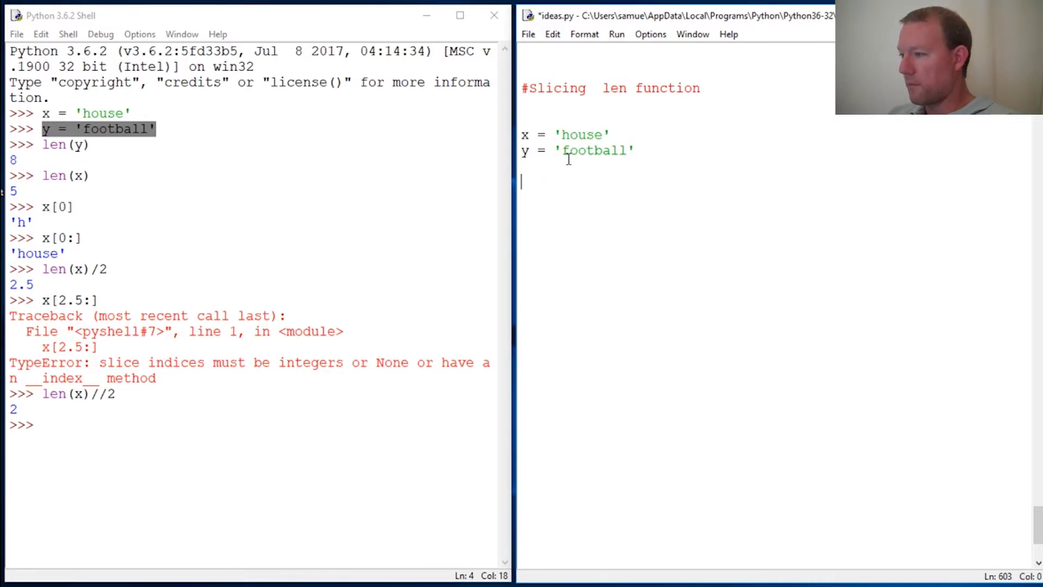
{"action": "type", "text": "prin"}
{"action": "key", "text": "BackSpace"}
{"action": "key", "text": "BackSpace"}
{"action": "key", "text": "BackSpace"}
{"action": "type", "text": "i"}
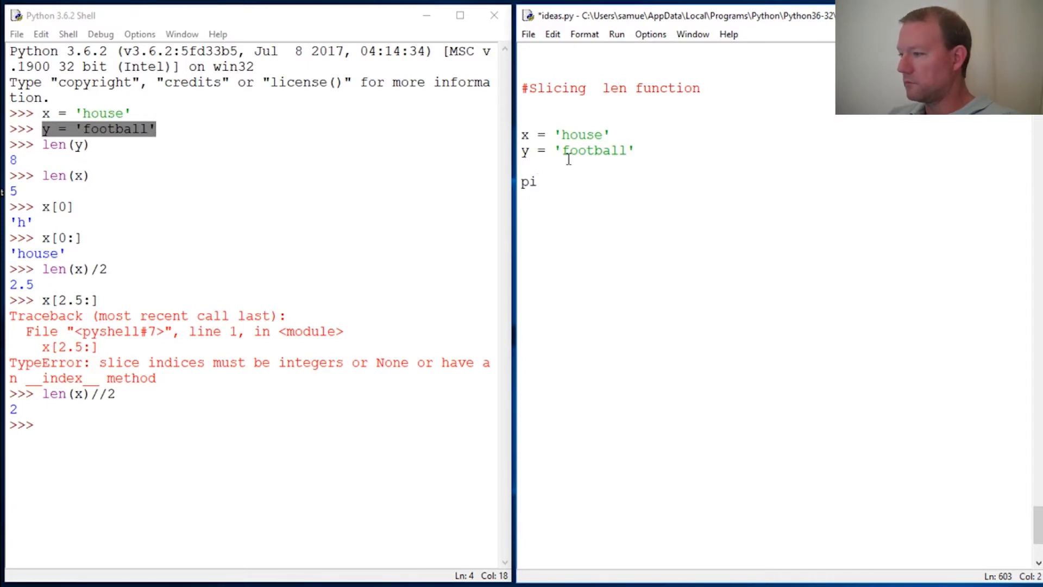
{"action": "key", "text": "BackSpace"}
{"action": "type", "text": "rint(len"}
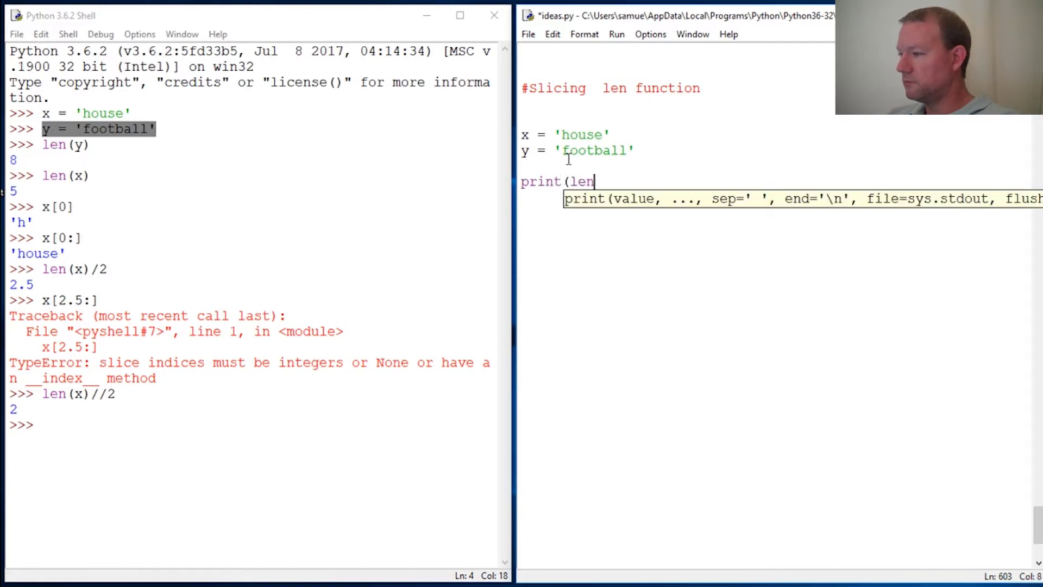
{"action": "type", "text": "(x)"}
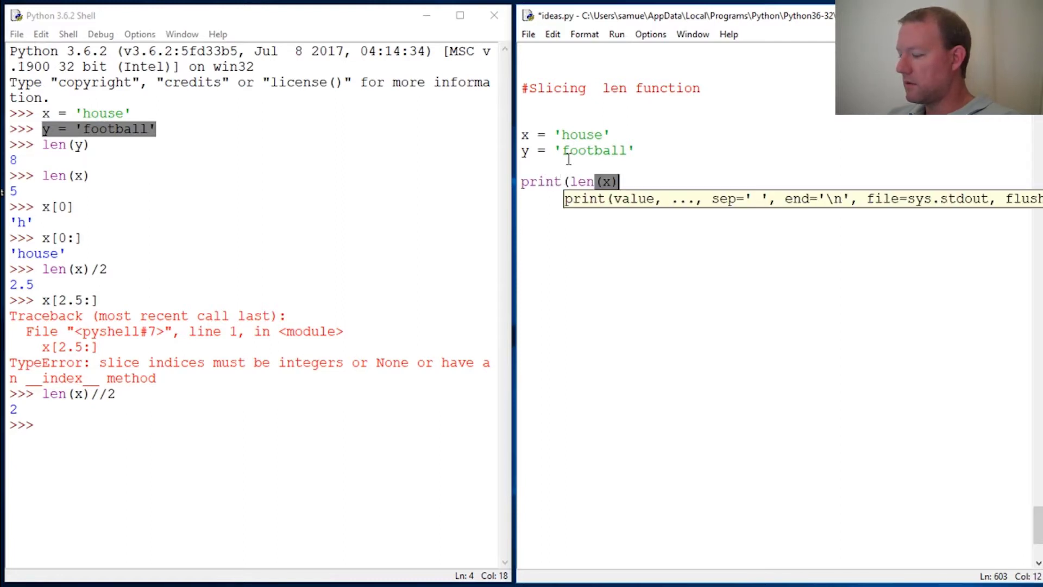
{"action": "type", "text": "//"}
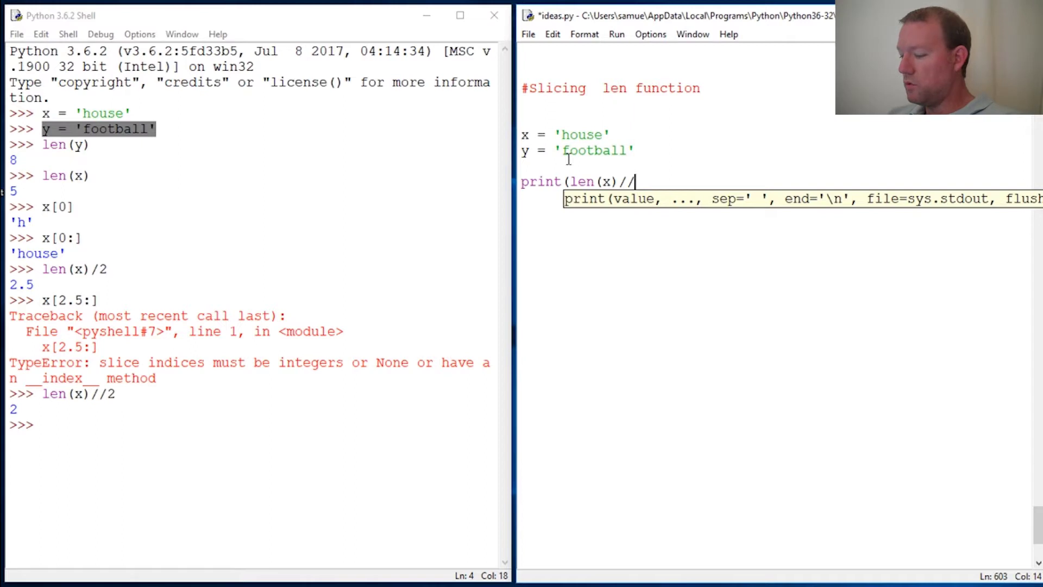
{"action": "type", "text": ")"}
{"action": "key", "text": "Left"}
{"action": "type", "text": "2"}
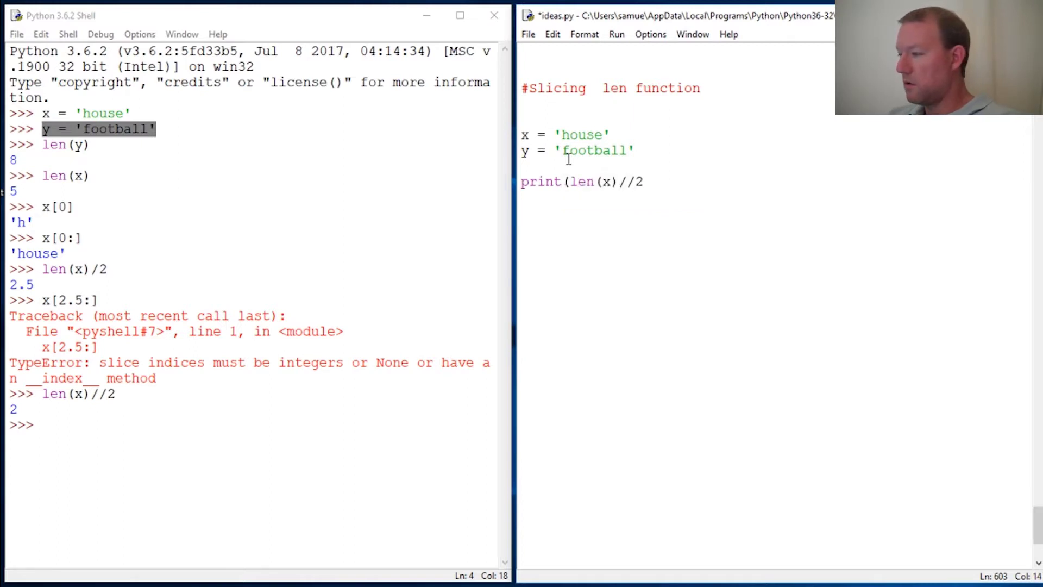
{"action": "key", "text": "Right"}
{"action": "key", "text": "Return"}
{"action": "type", "text": "print("}
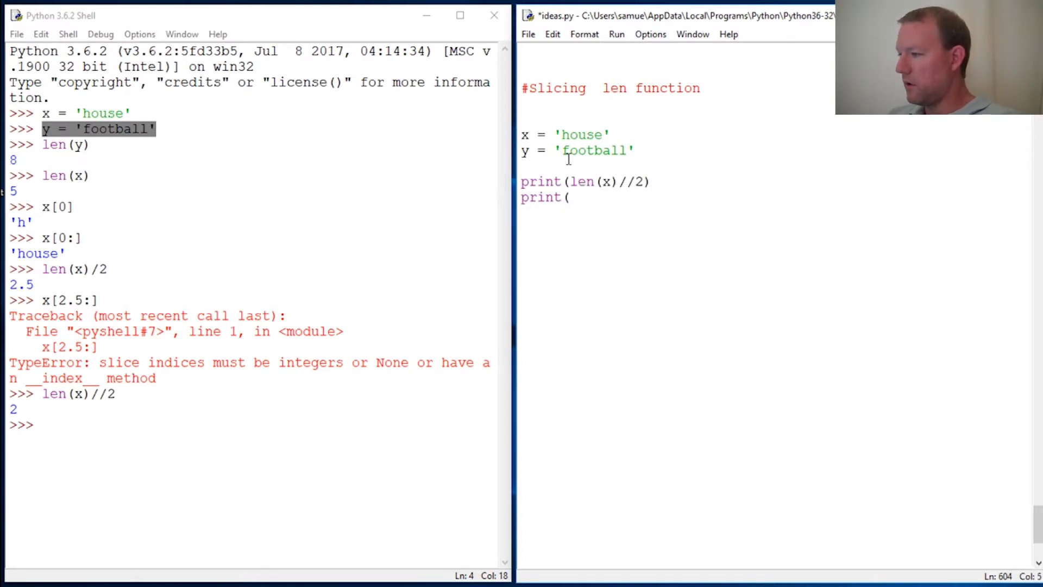
{"action": "type", "text": "lent("}
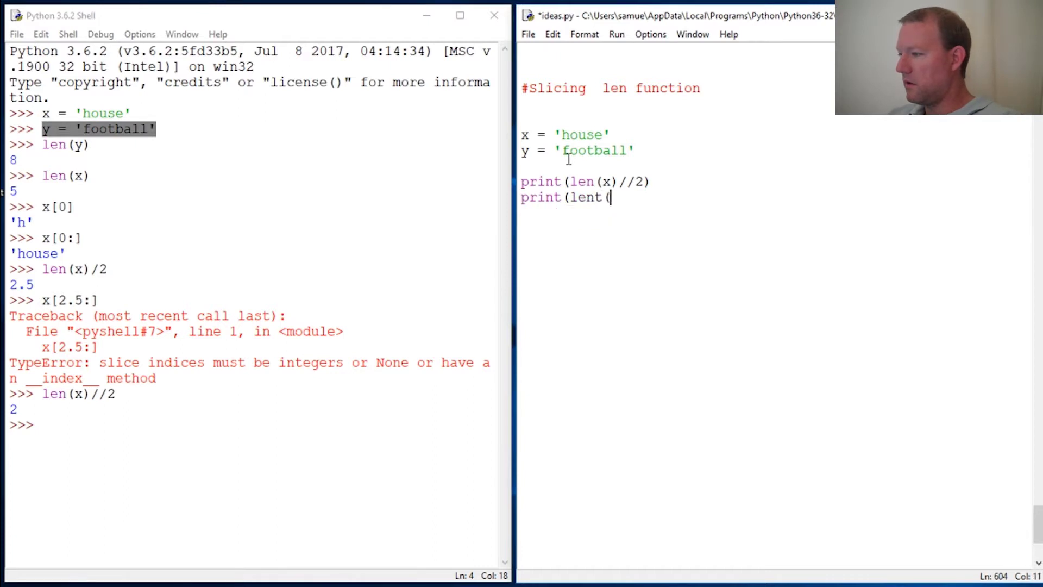
{"action": "type", "text": "y)"}
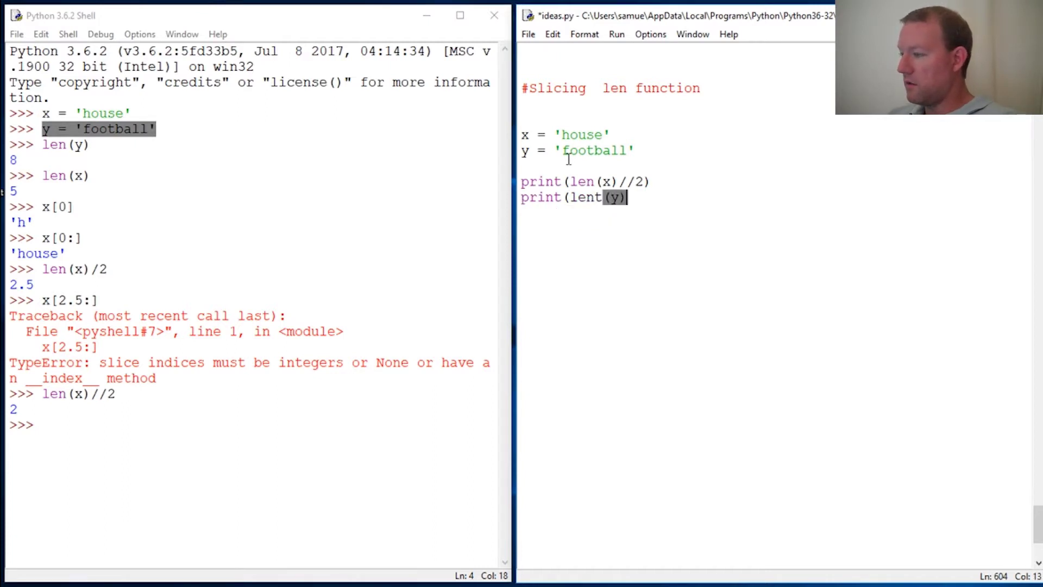
{"action": "type", "text": "//2)"}
{"action": "key", "text": "Return"}
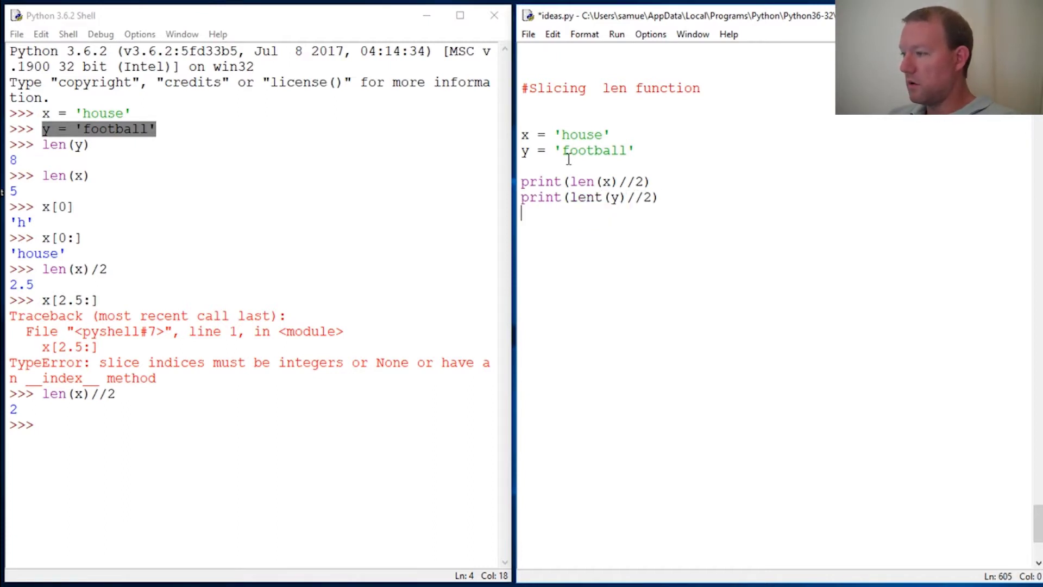
{"action": "key", "text": "F5"}
{"action": "key", "text": "Return"}
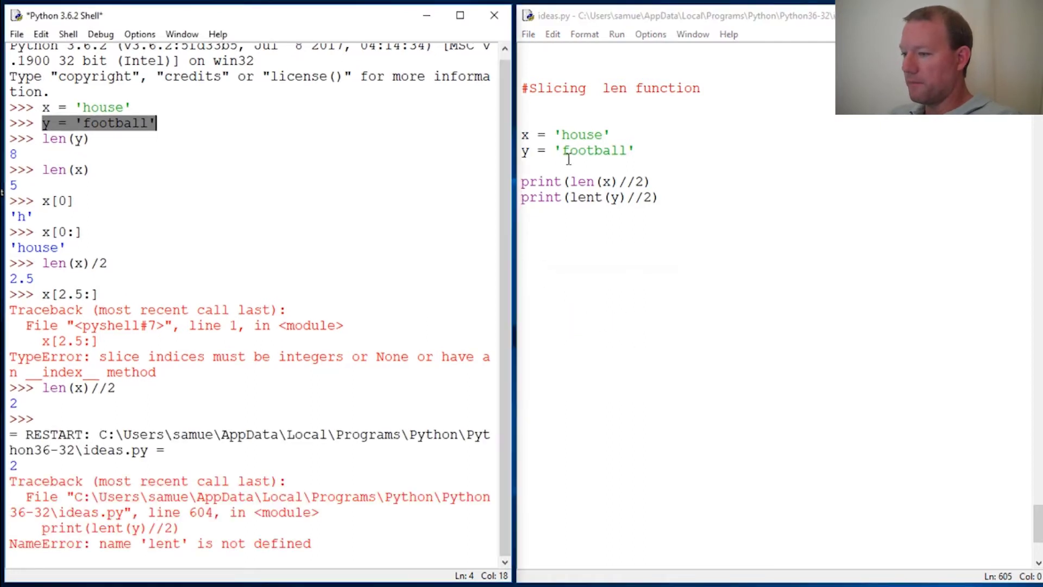
{"action": "left_click", "coordinate": [604, 197]}
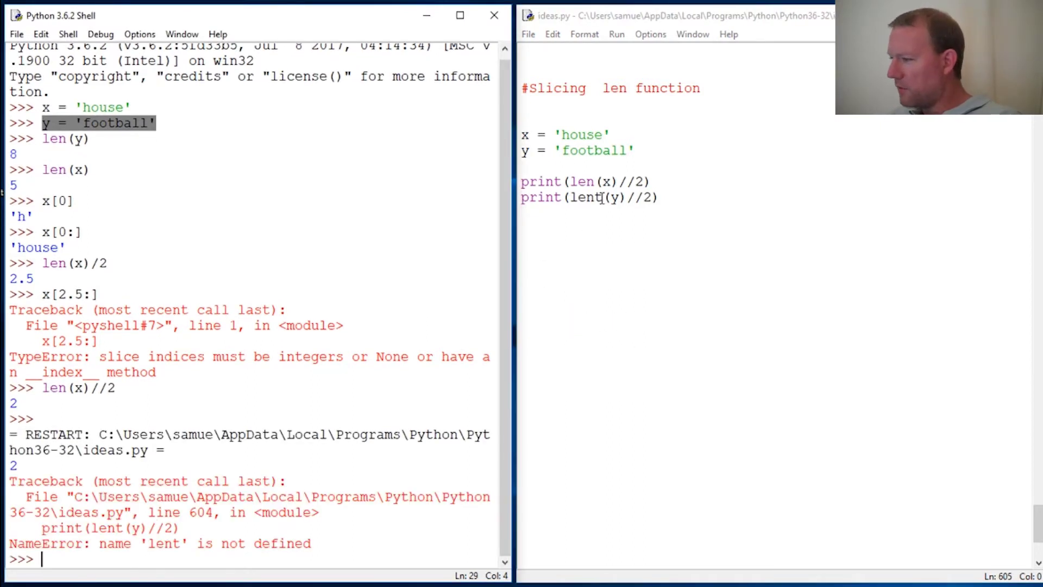
{"action": "key", "text": "BackSpace"}
{"action": "key", "text": "F5"}
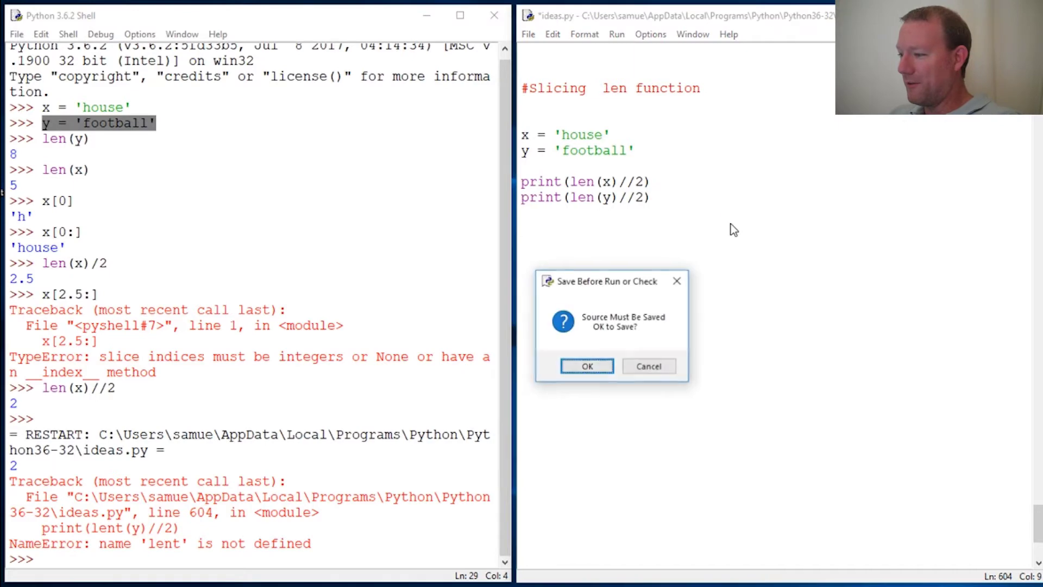
{"action": "key", "text": "Return"}
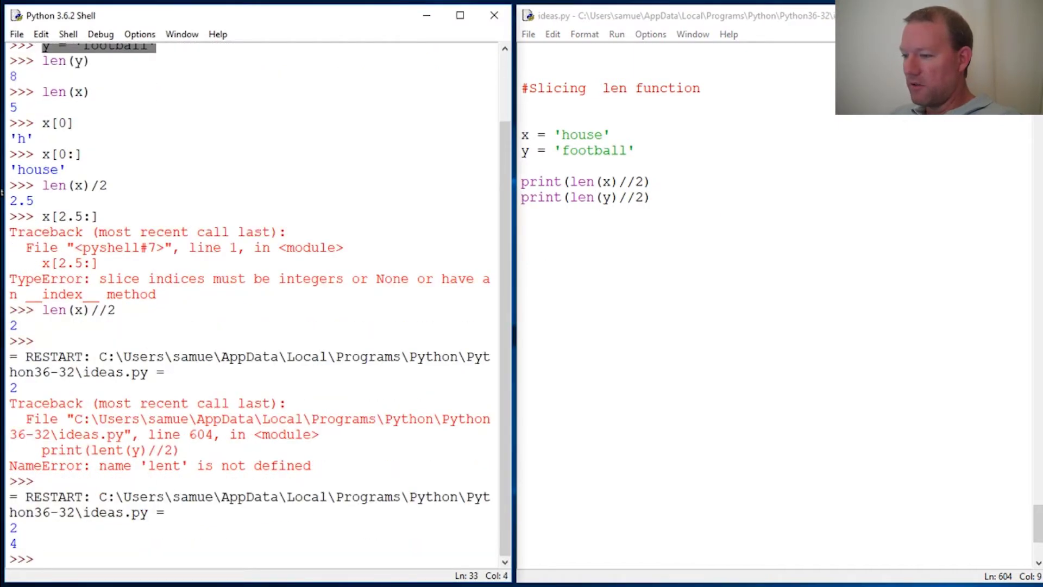
{"action": "double_click", "coordinate": [13, 529]}
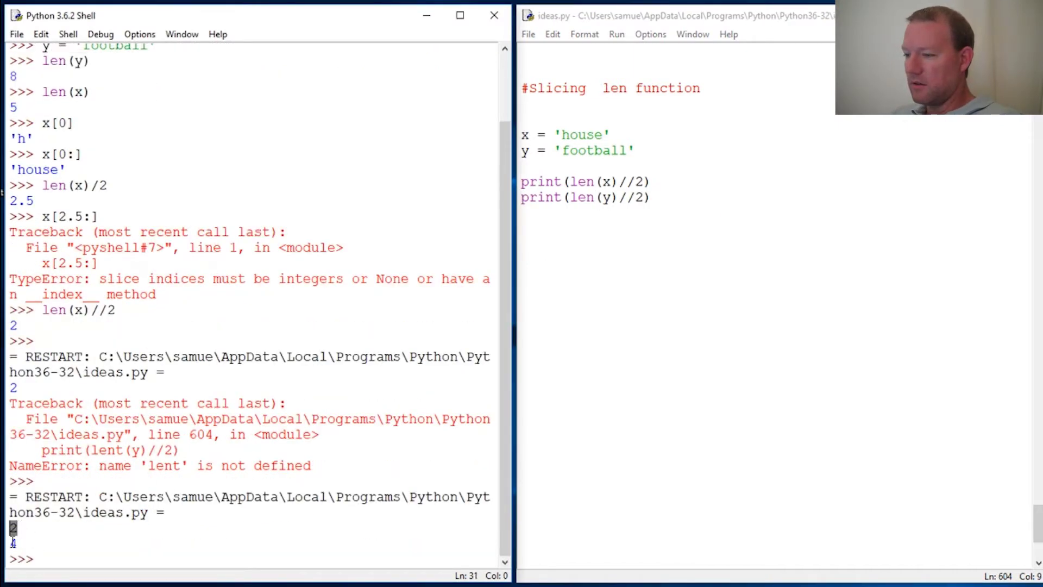
{"action": "double_click", "coordinate": [13, 543]}
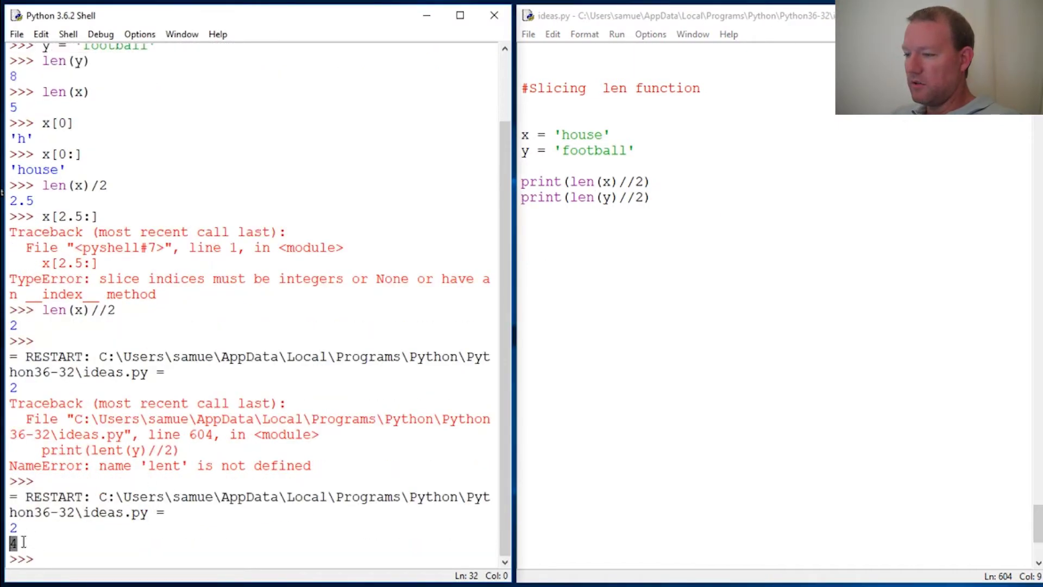
{"action": "double_click", "coordinate": [594, 149]}
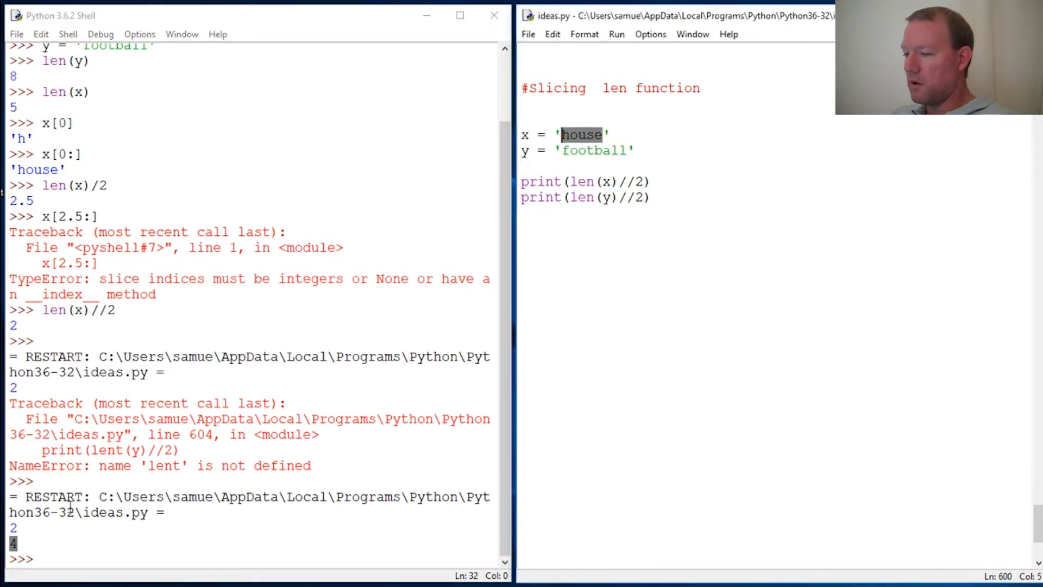
{"action": "left_click", "coordinate": [59, 562]}
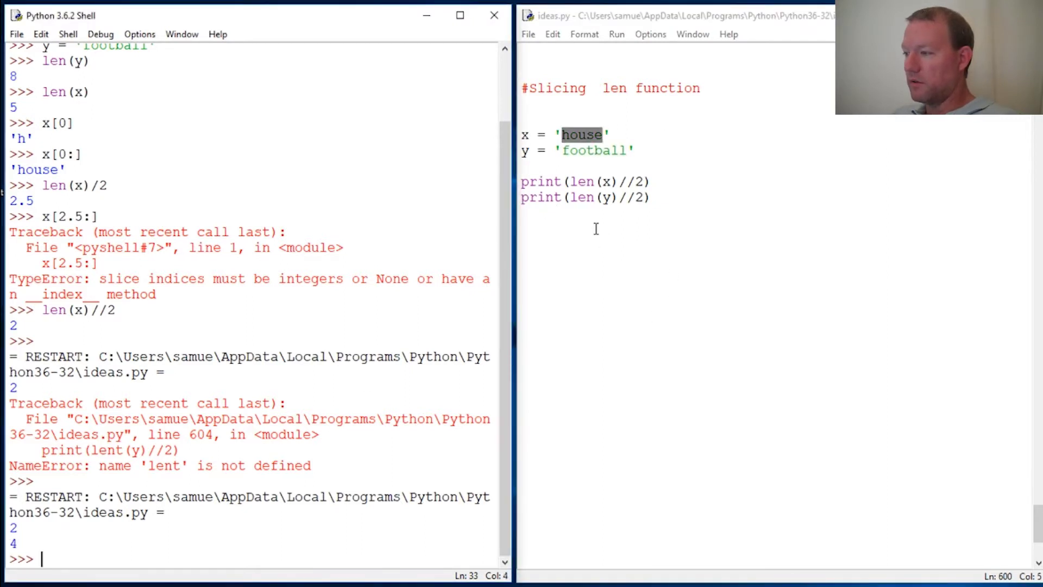
Delete both print(len(...)//2) lines and discard the draft x_mid = len( line
{"action": "left_click_drag", "start_coordinate": [656, 200], "coordinate": [528, 182]}
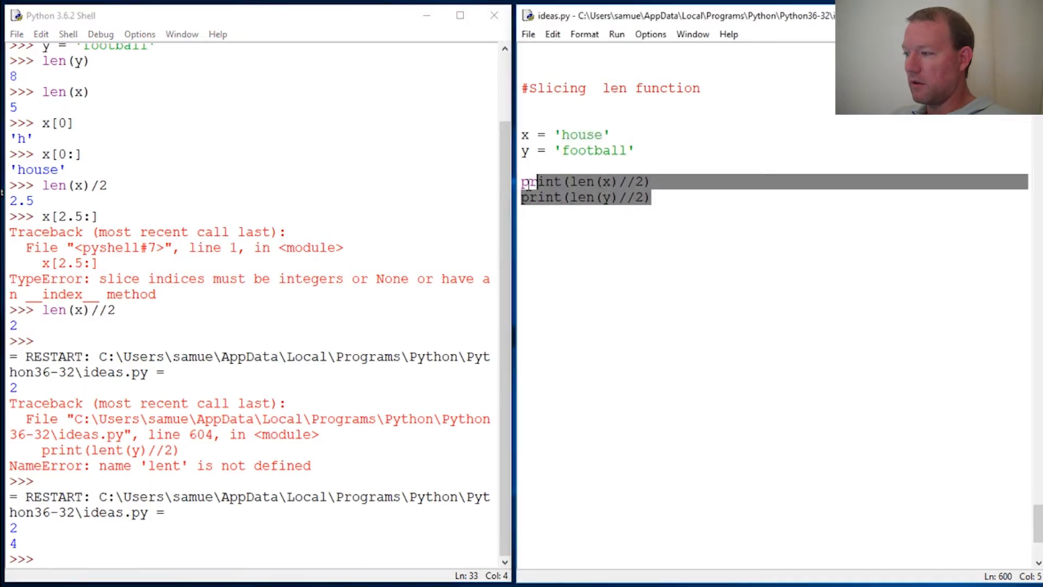
{"action": "key", "text": "Delete"}
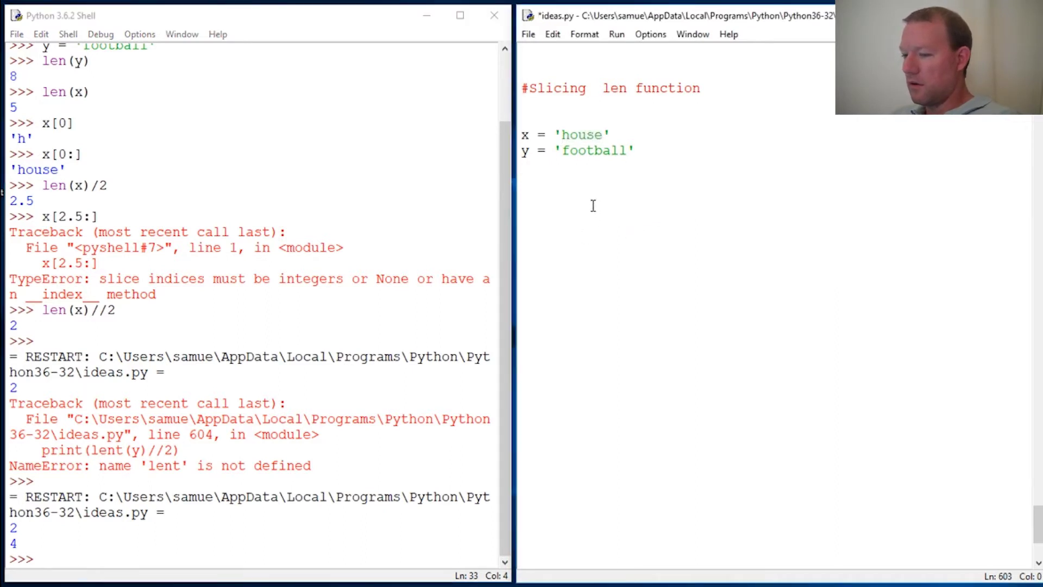
{"action": "left_click", "coordinate": [563, 199]}
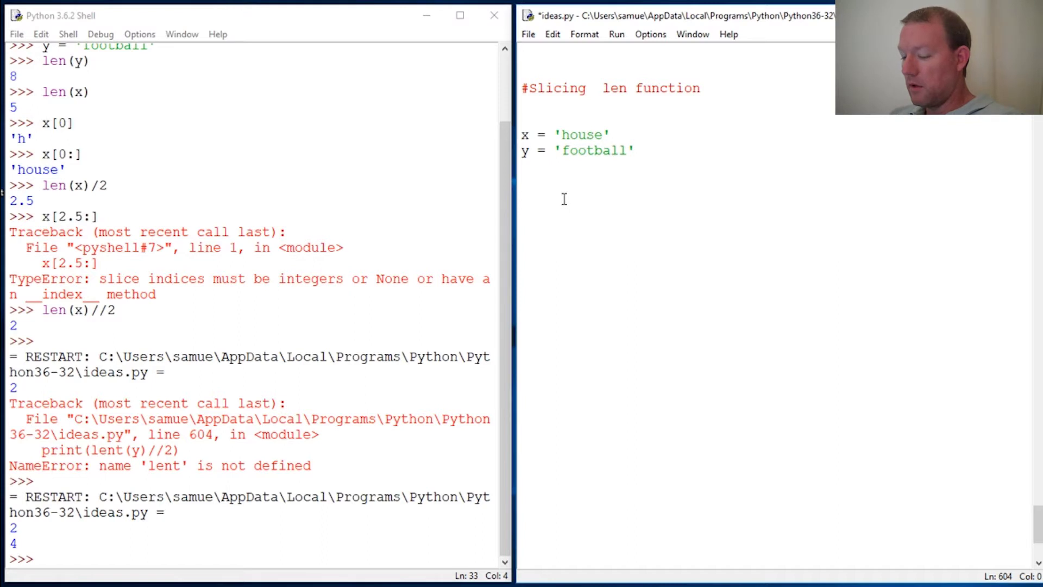
{"action": "type", "text": "x_midd"}
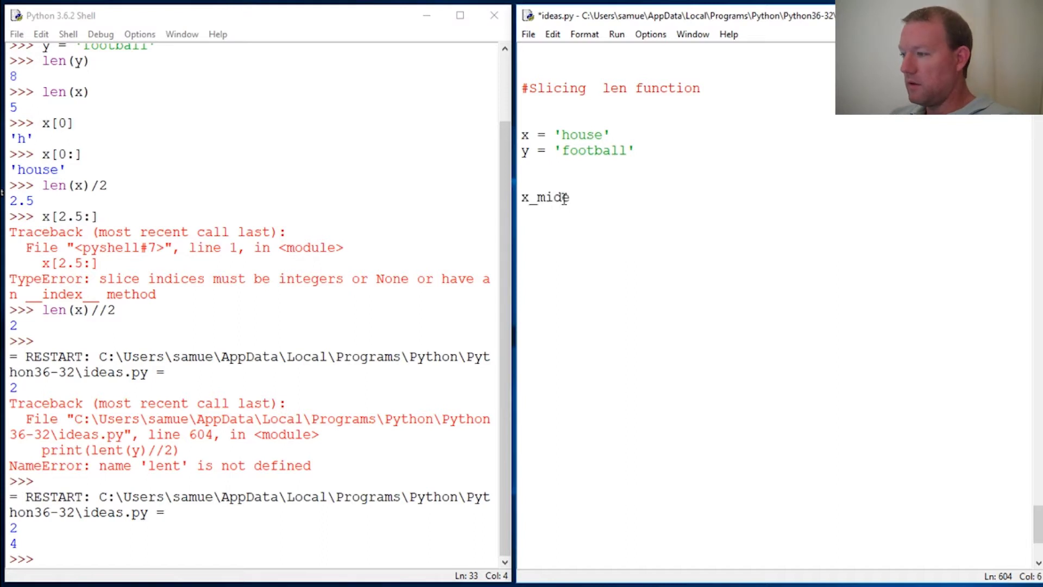
{"action": "key", "text": "BackSpace"}
{"action": "type", "text": "= "}
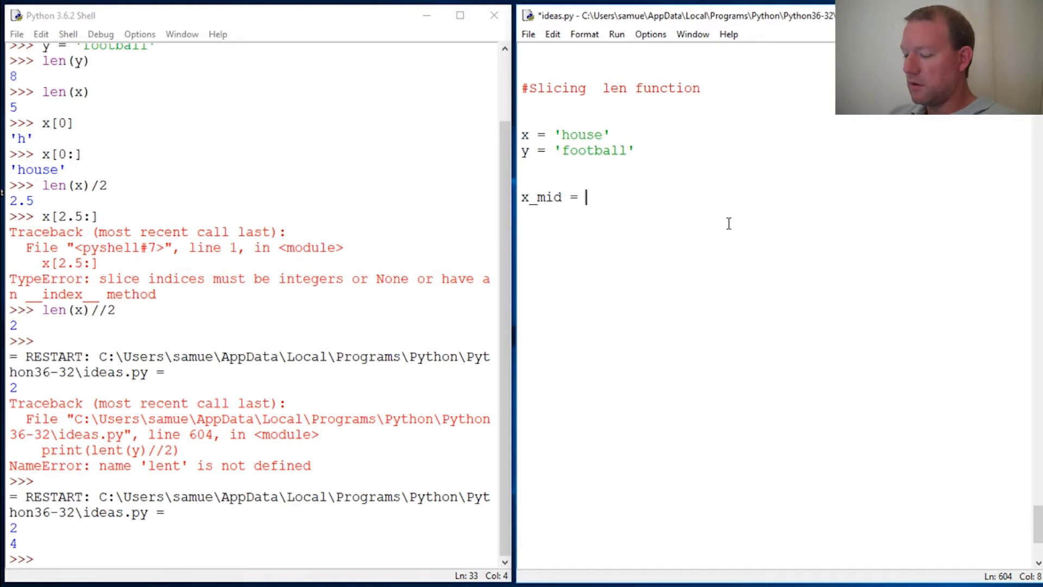
{"action": "type", "text": "len("}
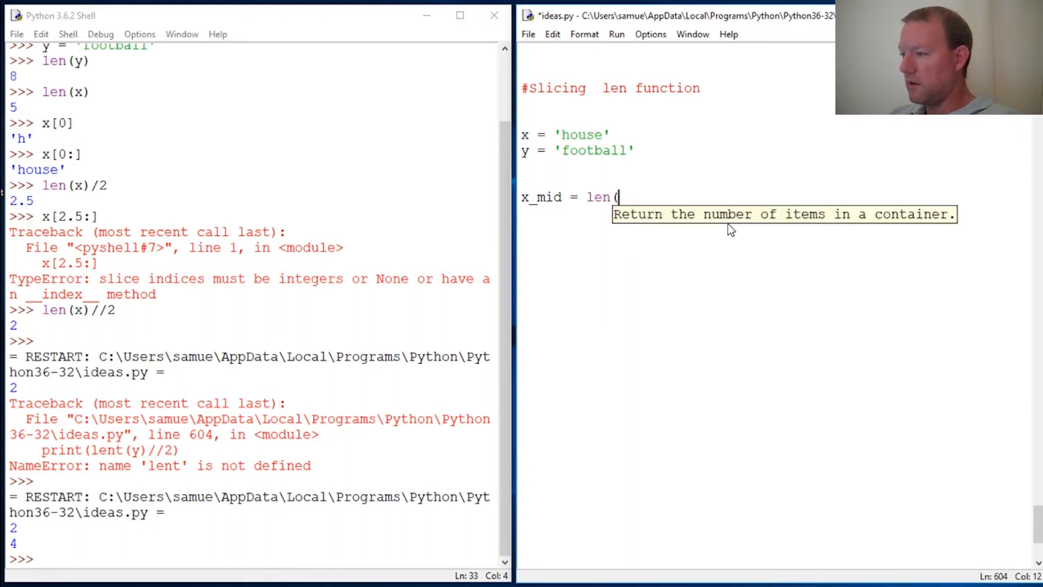
{"action": "key", "text": "BackSpace"}
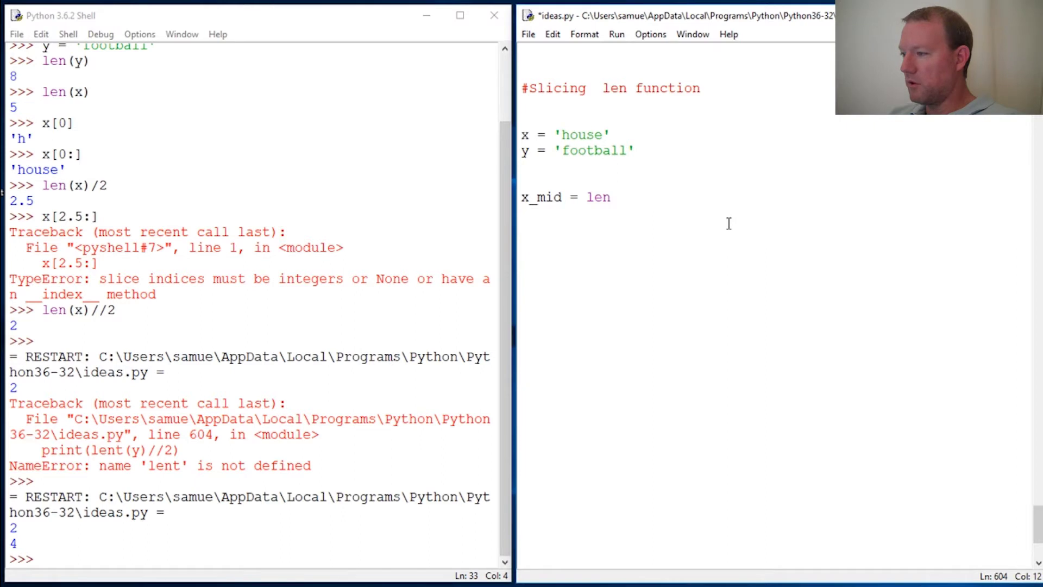
{"action": "key", "text": "BackSpace"}
{"action": "key", "text": "BackSpace"}
{"action": "key", "text": "BackSpace"}
{"action": "key", "text": "BackSpace"}
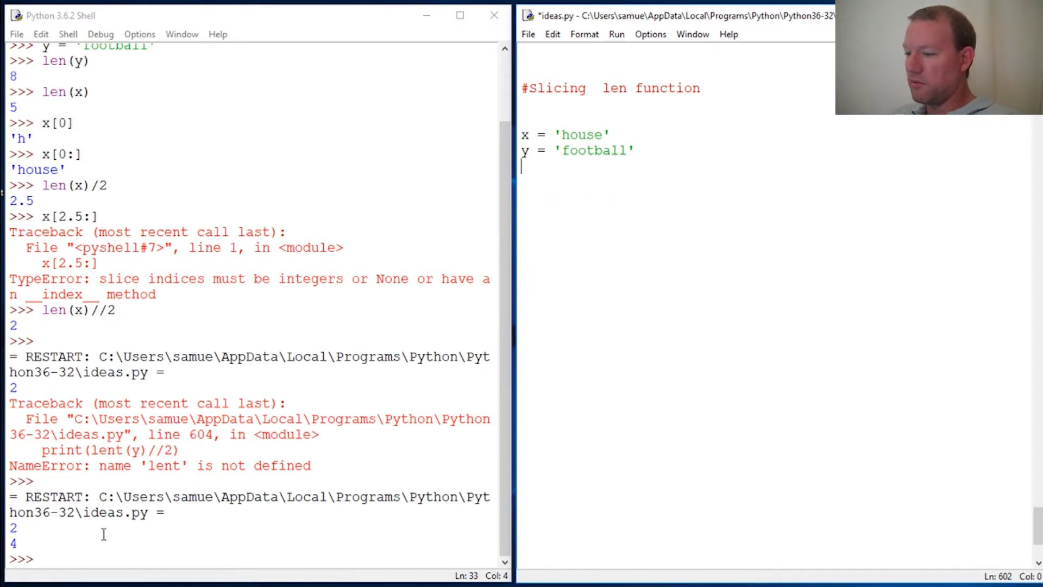
{"action": "left_click", "coordinate": [84, 552]}
Add print(x[2:]), print(x[:2]), print(y[2:]) and print(y[:2]) lines to ideas.py
{"action": "left_click", "coordinate": [541, 181]}
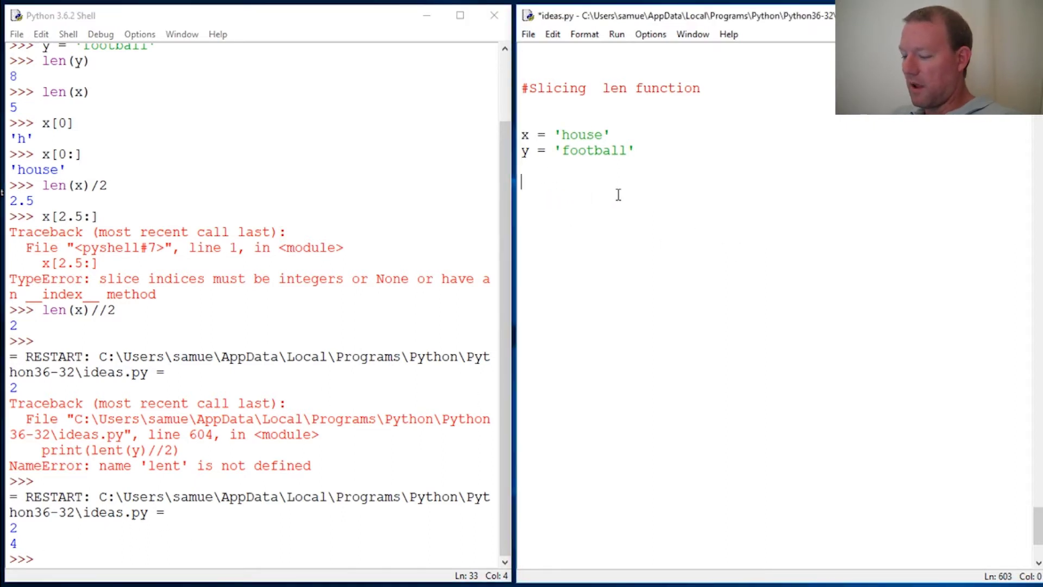
{"action": "type", "text": "prtin"}
{"action": "key", "text": "BackSpace"}
{"action": "key", "text": "BackSpace"}
{"action": "key", "text": "BackSpace"}
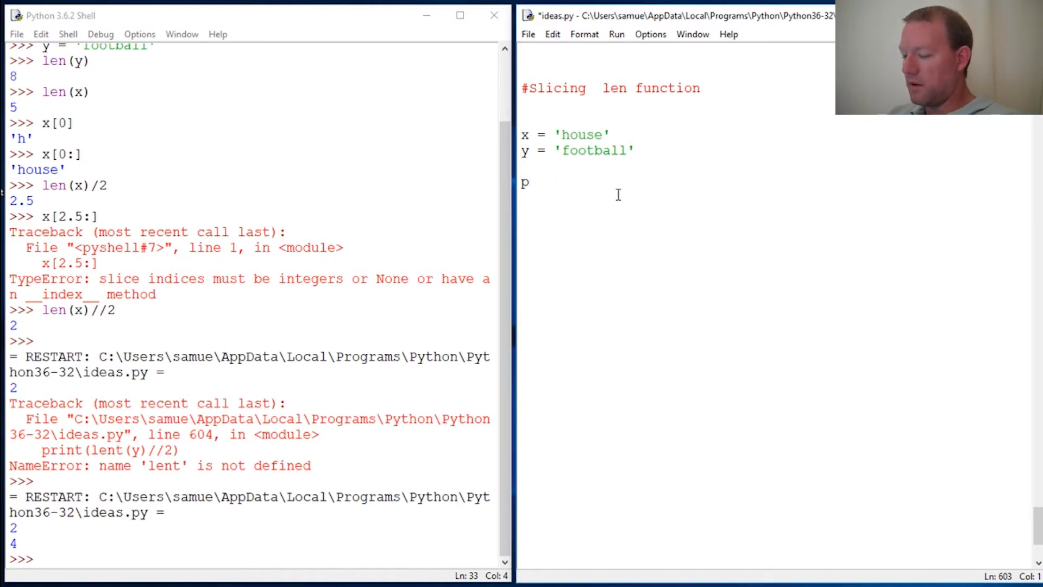
{"action": "type", "text": "rint("}
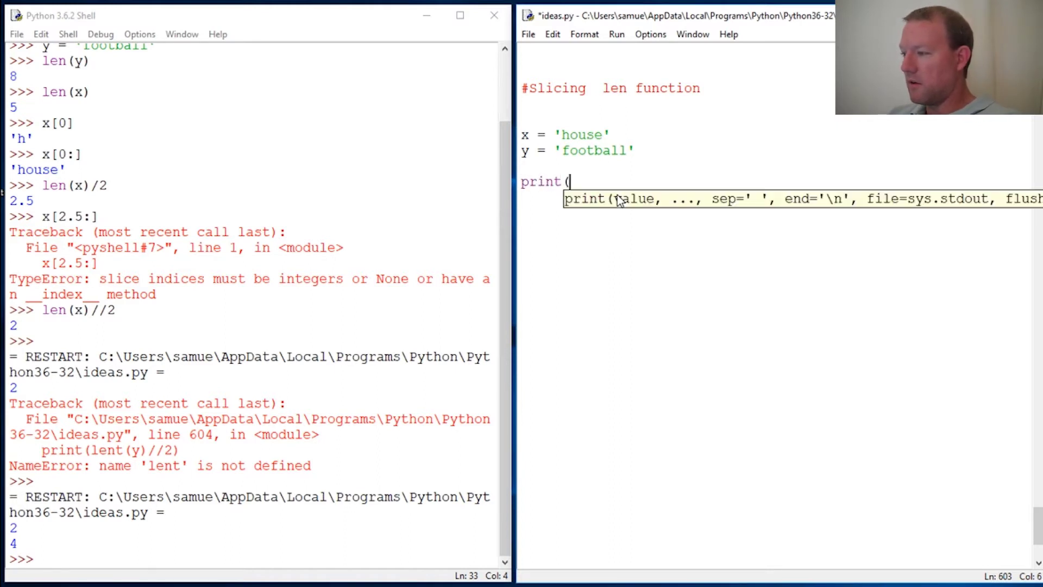
{"action": "type", "text": "x"}
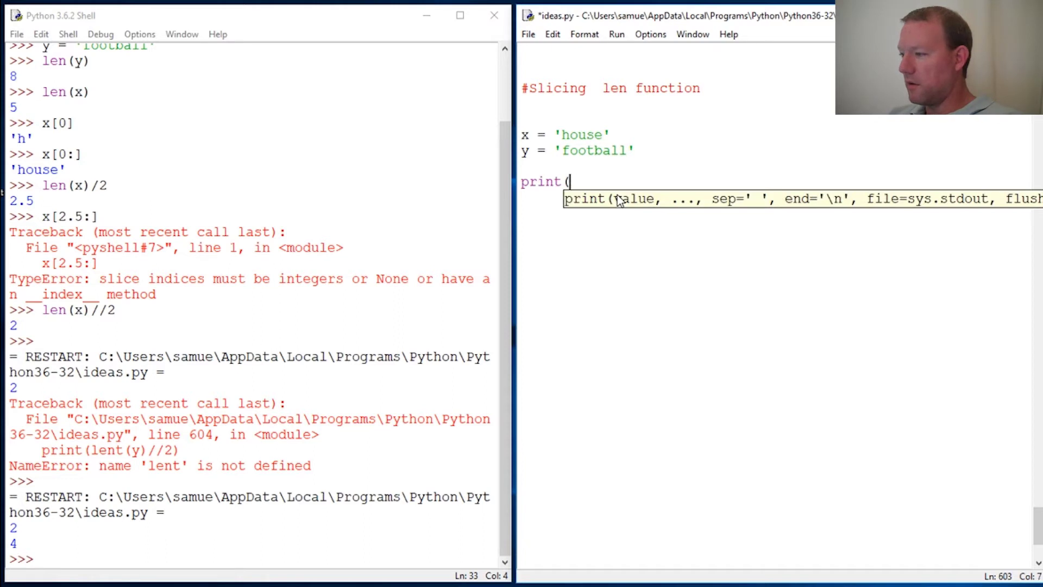
{"action": "type", "text": "[2"}
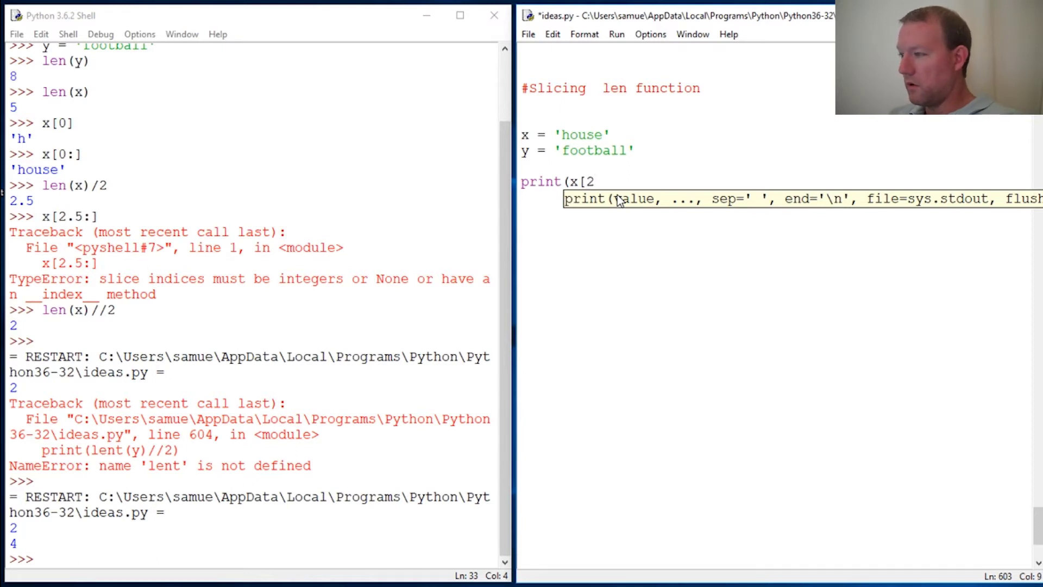
{"action": "type", "text": ":"}
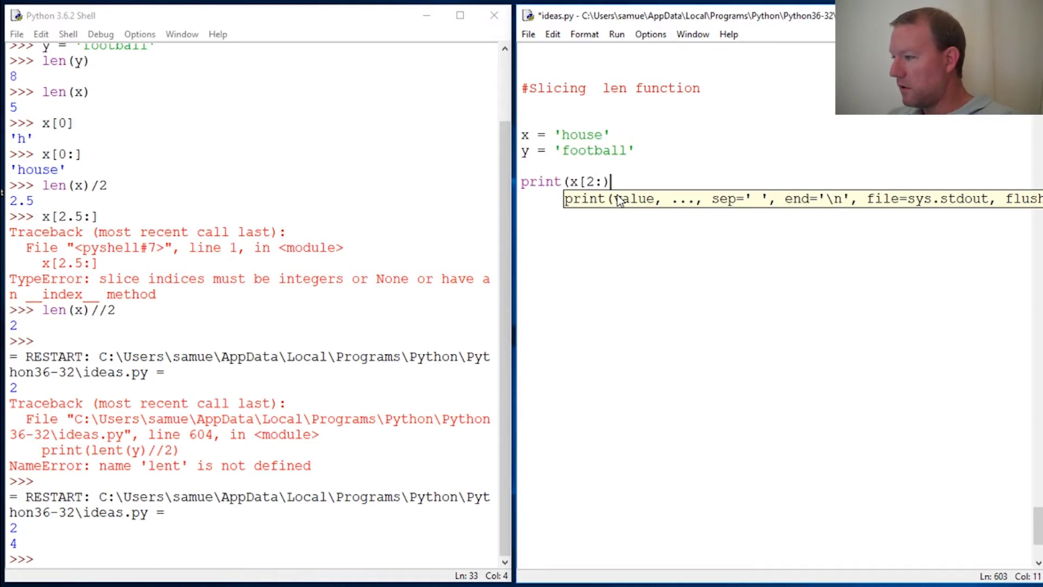
{"action": "key", "text": "BackSpace"}
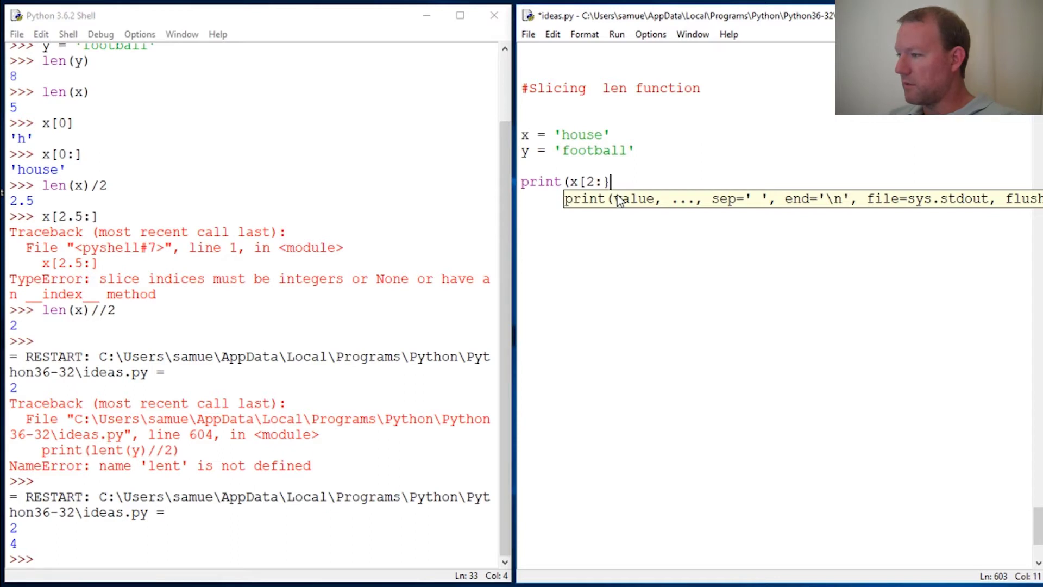
{"action": "type", "text": "])"}
{"action": "key", "text": "Return"}
{"action": "type", "text": "print(x["}
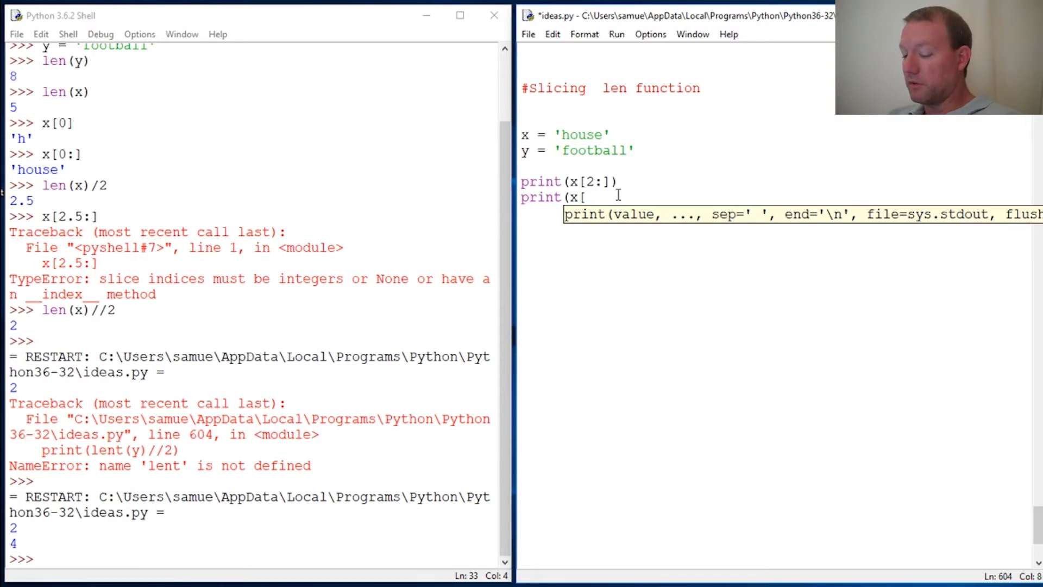
{"action": "type", "text": ":2"}
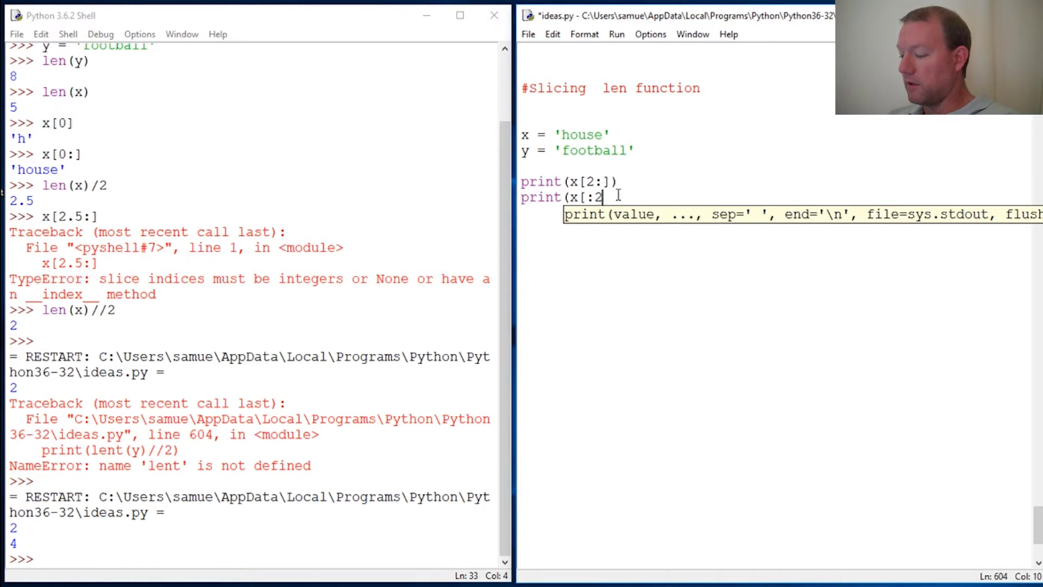
{"action": "type", "text": "])"}
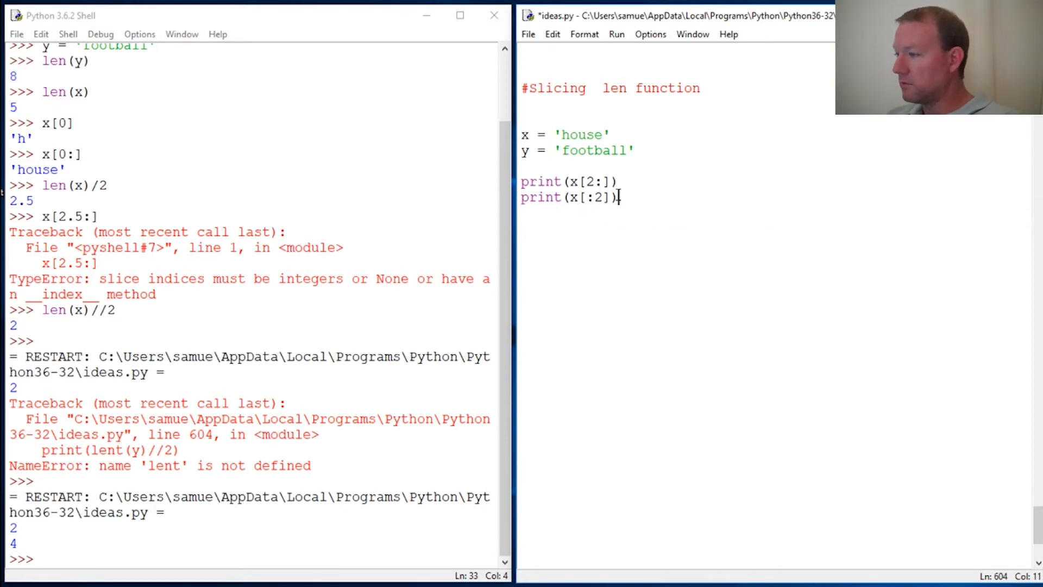
{"action": "key", "text": "Return"}
{"action": "type", "text": "print(y"}
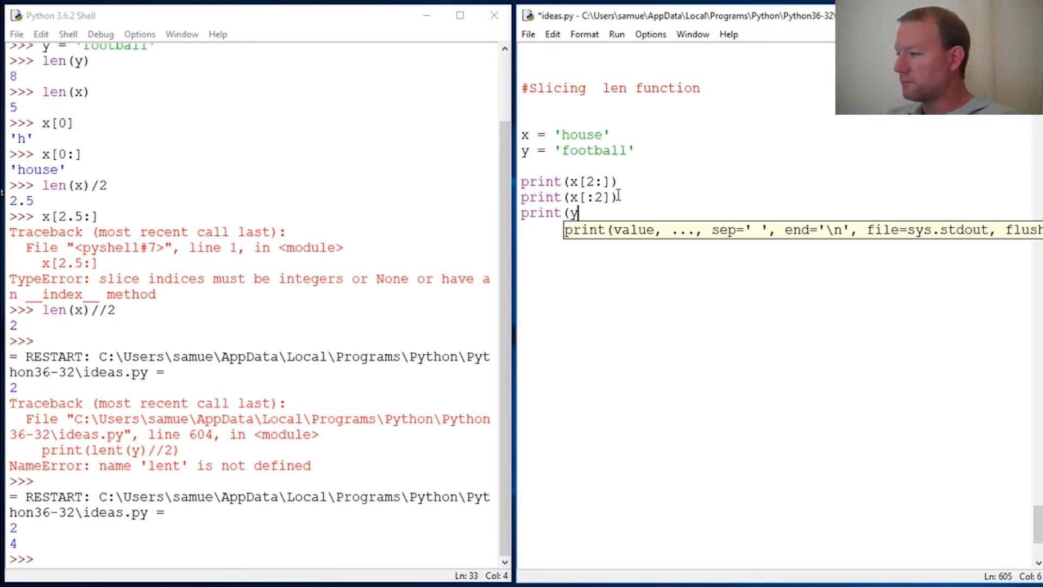
{"action": "type", "text": "["}
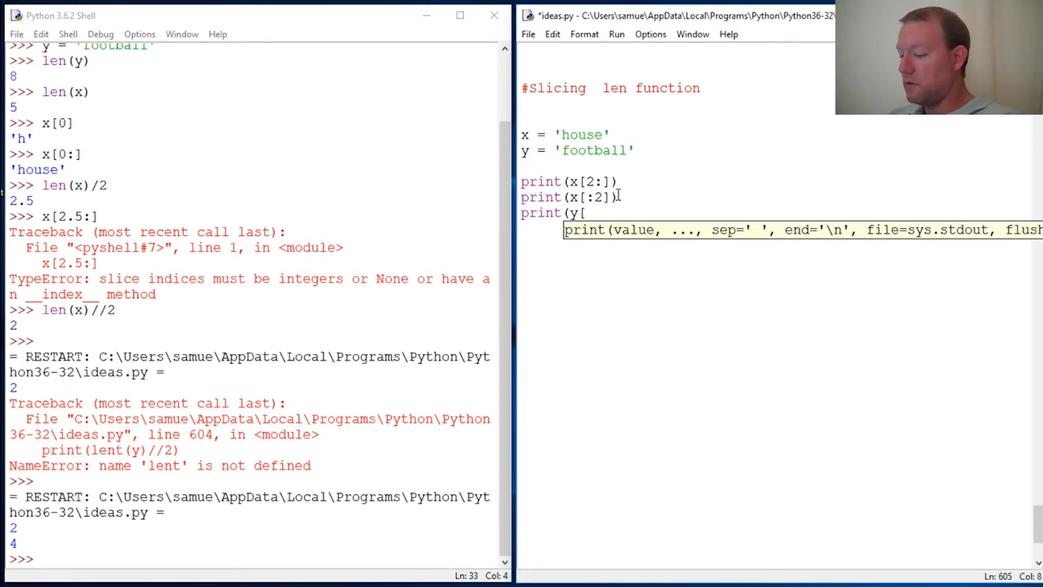
{"action": "type", "text": "2:"}
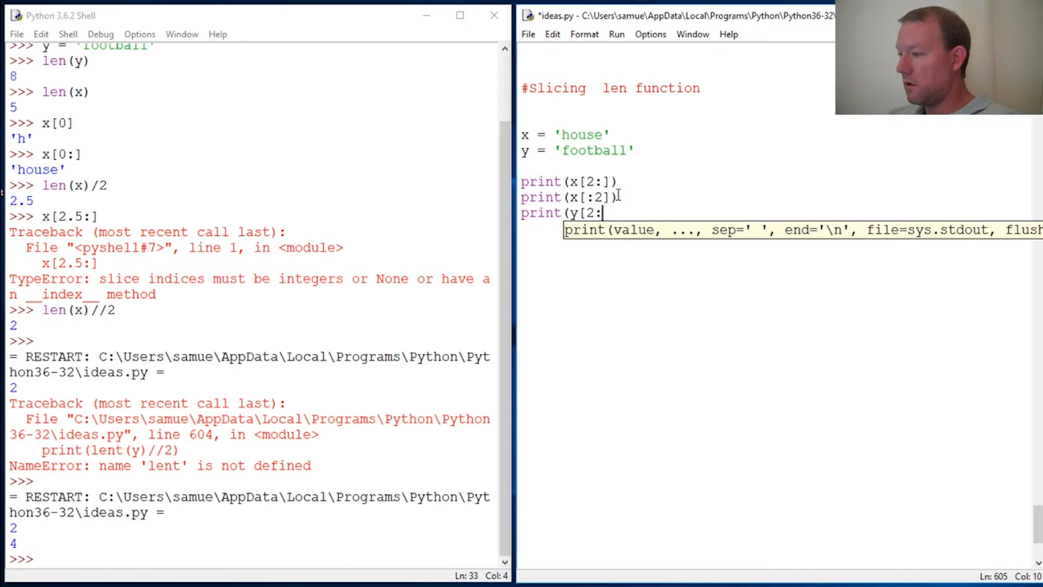
{"action": "type", "text": "])"}
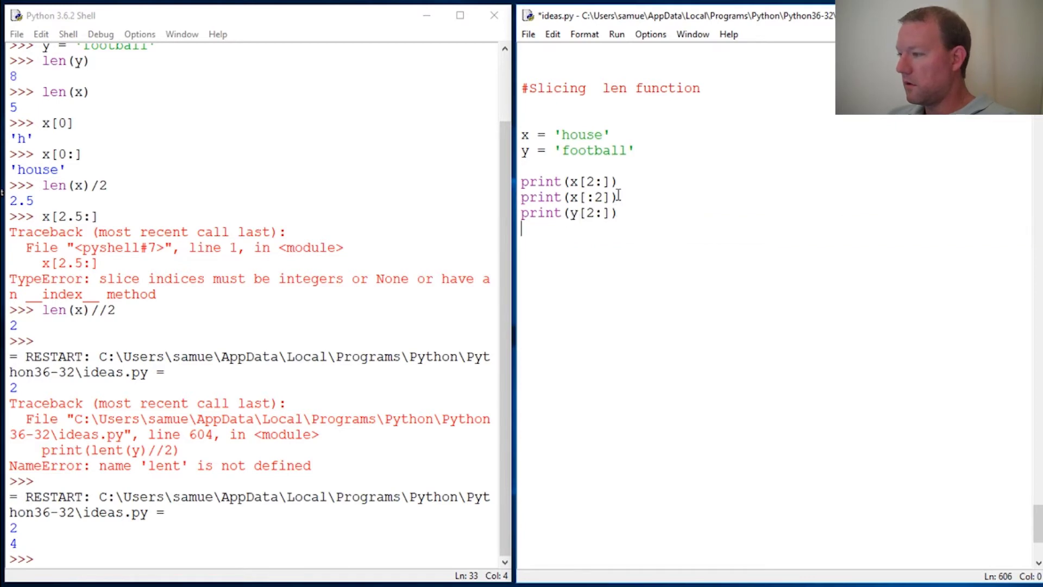
{"action": "key", "text": "Return"}
{"action": "type", "text": "print(y[:"}
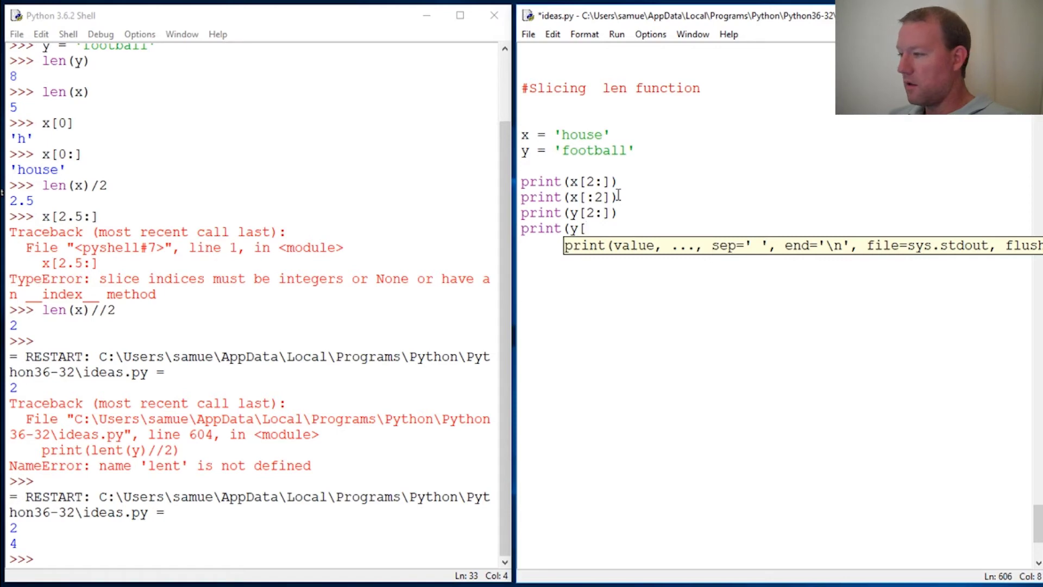
{"action": "type", "text": "2"}
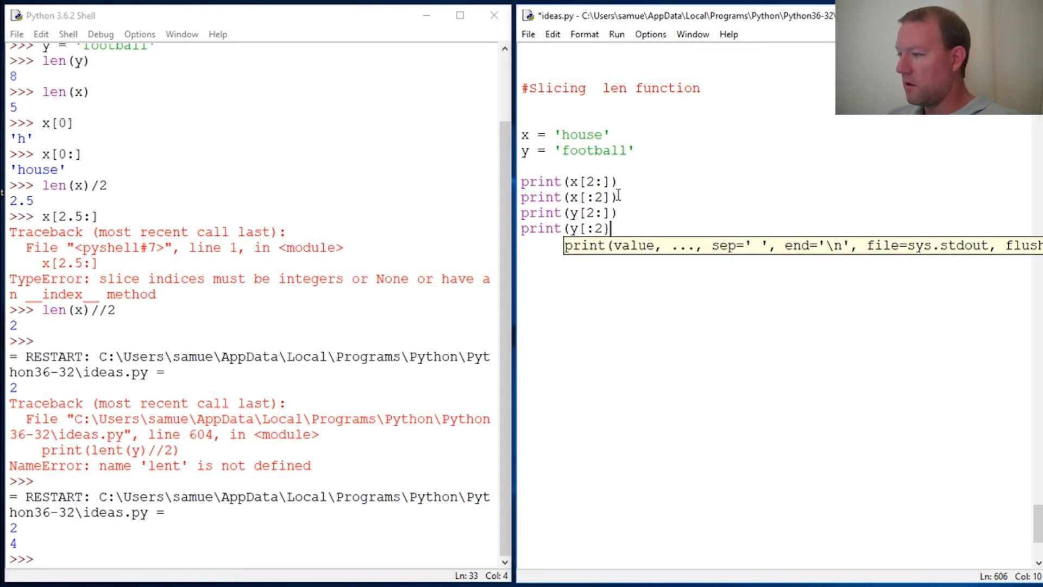
{"action": "type", "text": "]"}
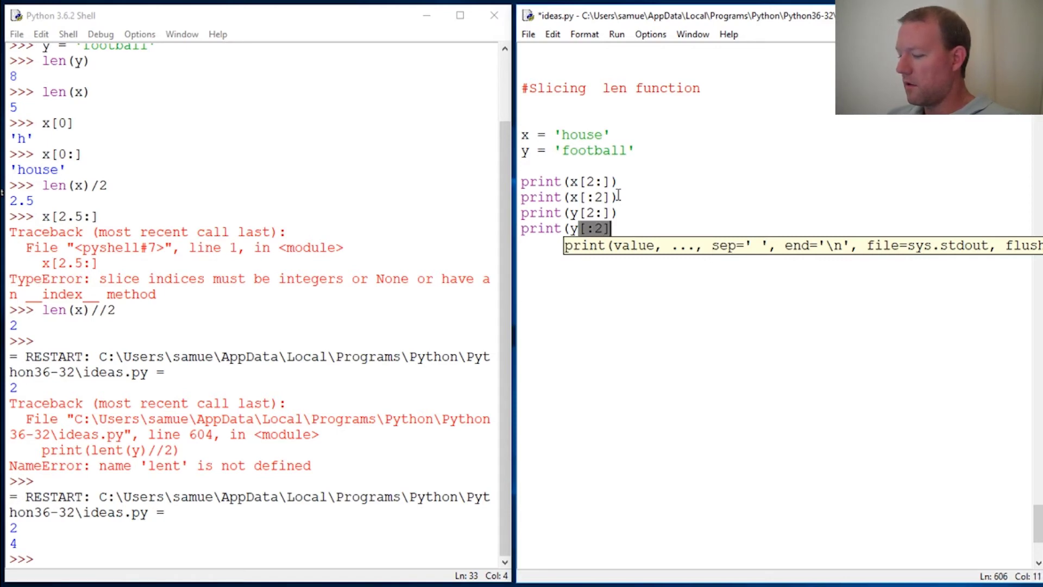
{"action": "type", "text": ")"}
Finish the last line, save and run ideas.py, and highlight the use and ho output
{"action": "key", "text": "Return"}
{"action": "key", "text": "F5"}
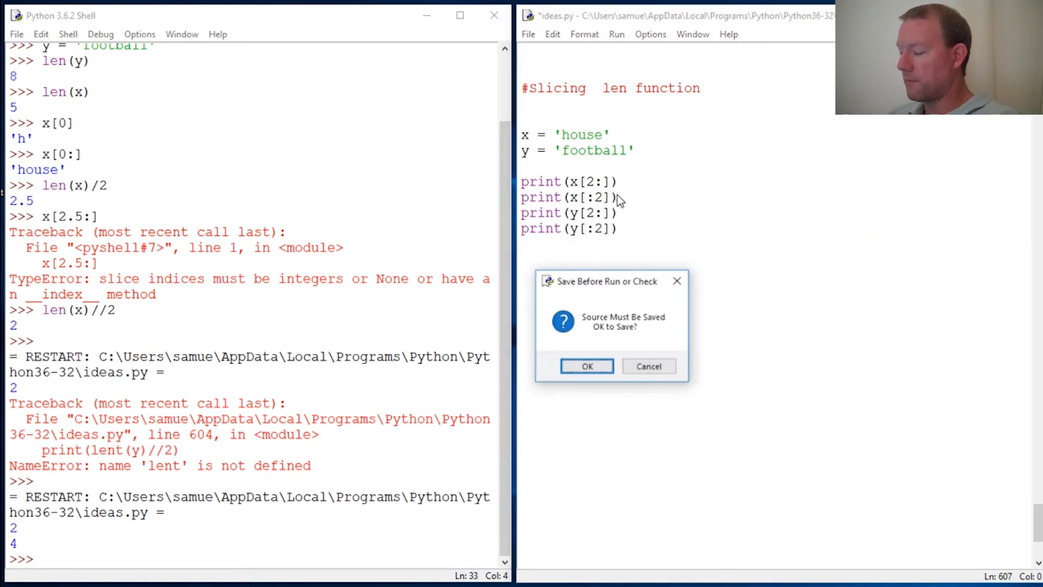
{"action": "key", "text": "Return"}
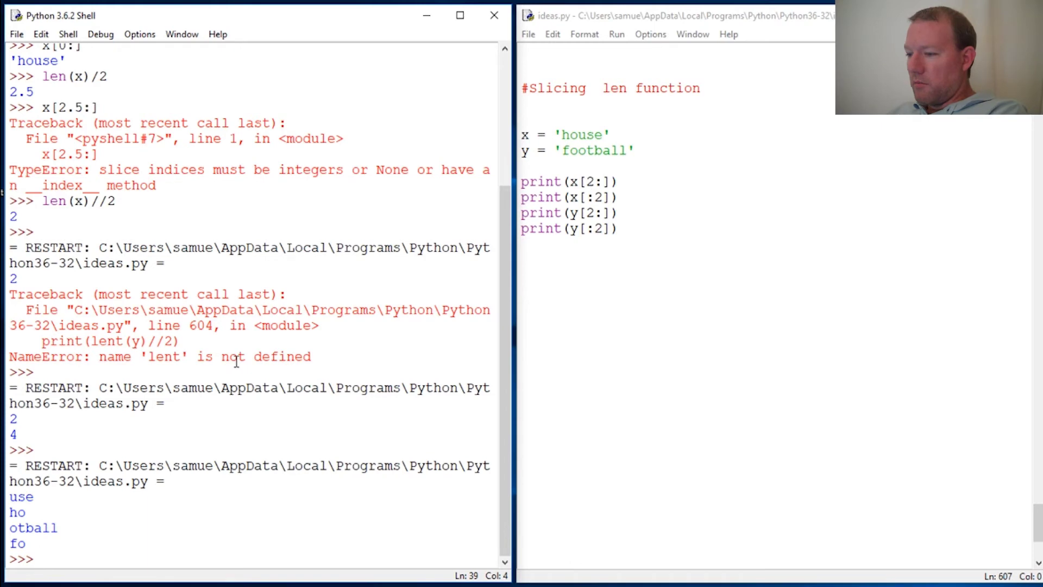
{"action": "mouse_move", "coordinate": [12, 496]}
{"action": "left_mouse_down"}
{"action": "mouse_move", "coordinate": [35, 497]}
{"action": "mouse_move", "coordinate": [29, 512]}
{"action": "mouse_move", "coordinate": [68, 528]}
{"action": "mouse_move", "coordinate": [27, 544]}
{"action": "left_mouse_up"}
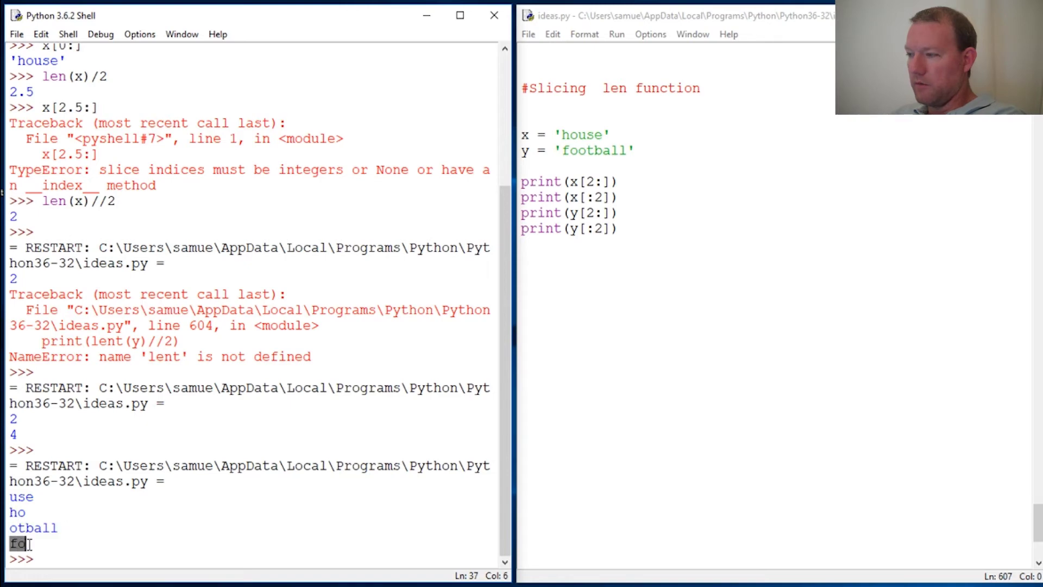
Edit the slice indices on the print lines, changing y[2:] to y[4:]
{"action": "left_click", "coordinate": [595, 182]}
{"action": "key", "text": "BackSpace"}
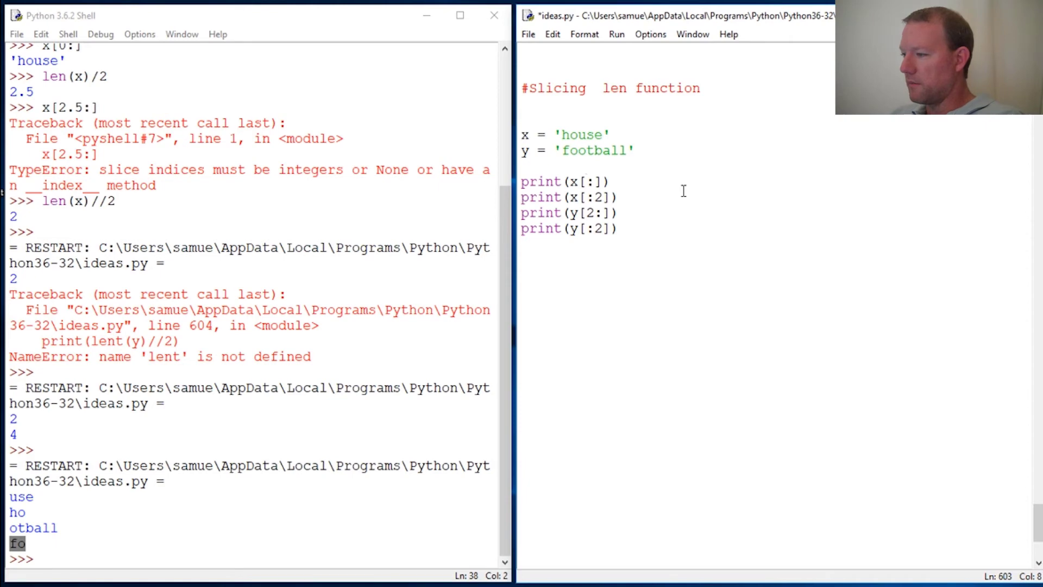
{"action": "type", "text": "2"}
{"action": "left_click", "coordinate": [596, 212]}
{"action": "key", "text": "BackSpace"}
{"action": "type", "text": "4"}
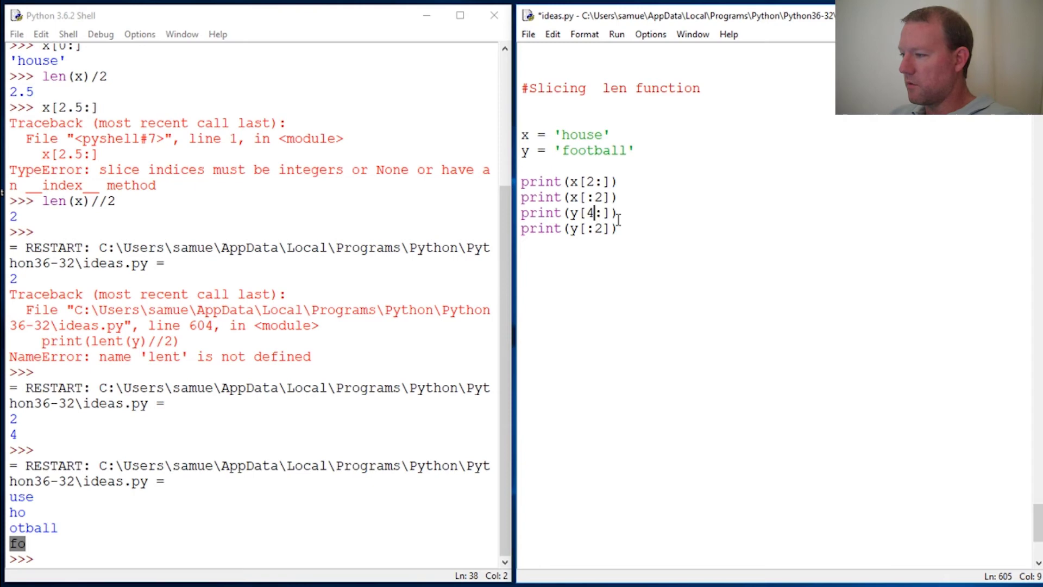
Change y[:2] to y[:4], then save and rerun to print use, ho, ball and foot
{"action": "key", "text": "Right"}
{"action": "key", "text": "Right"}
{"action": "key", "text": "Down"}
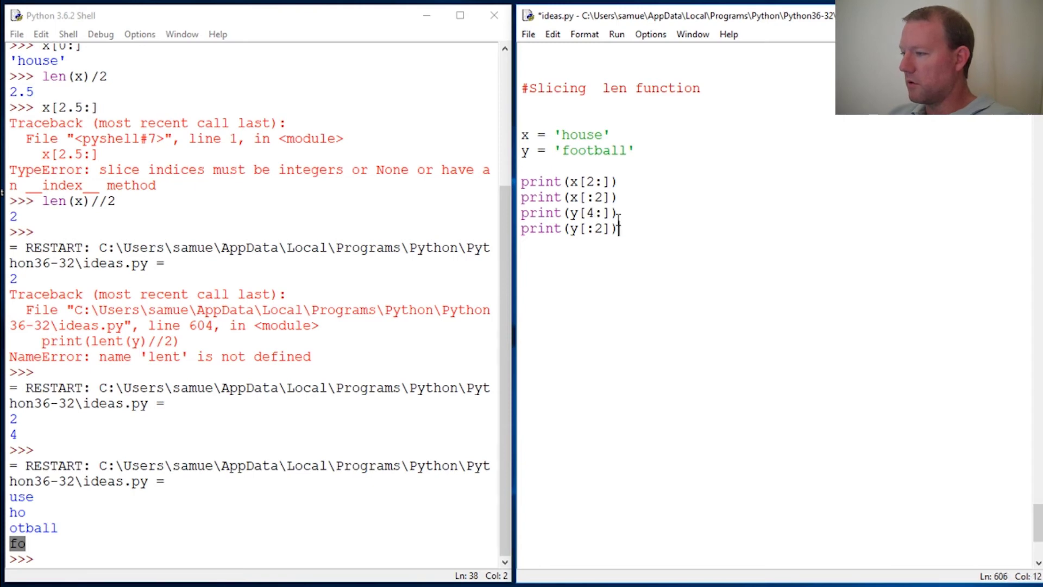
{"action": "key", "text": "Left"}
{"action": "key", "text": "BackSpace"}
{"action": "type", "text": "4"}
{"action": "key", "text": "Return"}
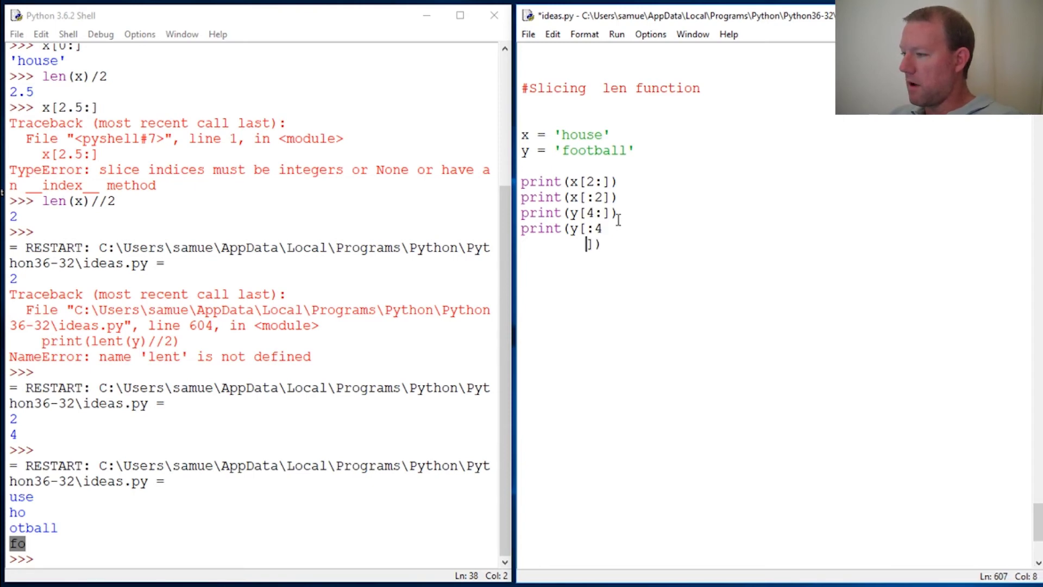
{"action": "key", "text": "ctrl+z"}
{"action": "key", "text": "ctrl+z"}
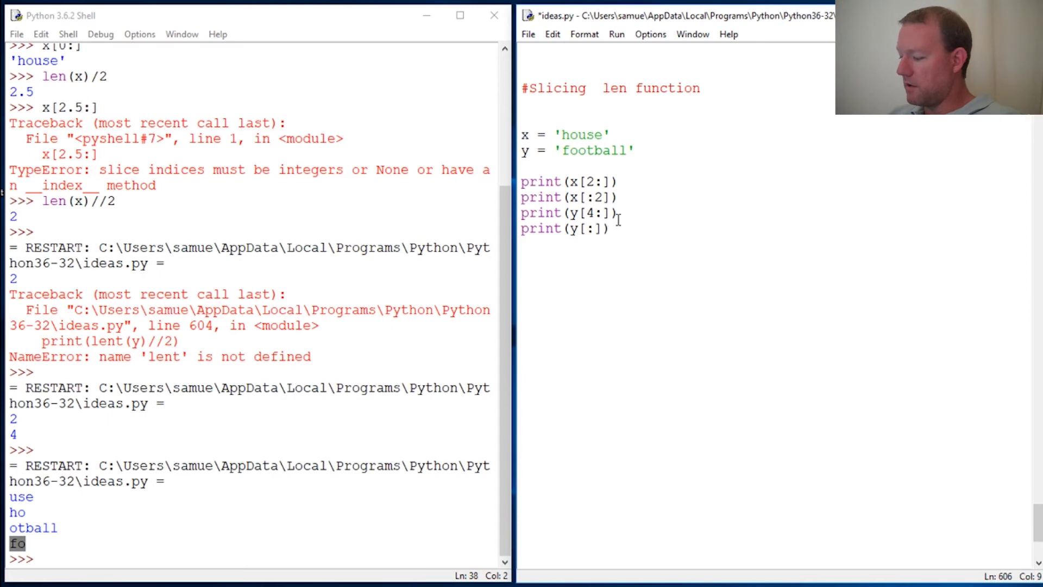
{"action": "type", "text": "4"}
{"action": "key", "text": "F5"}
{"action": "key", "text": "Return"}
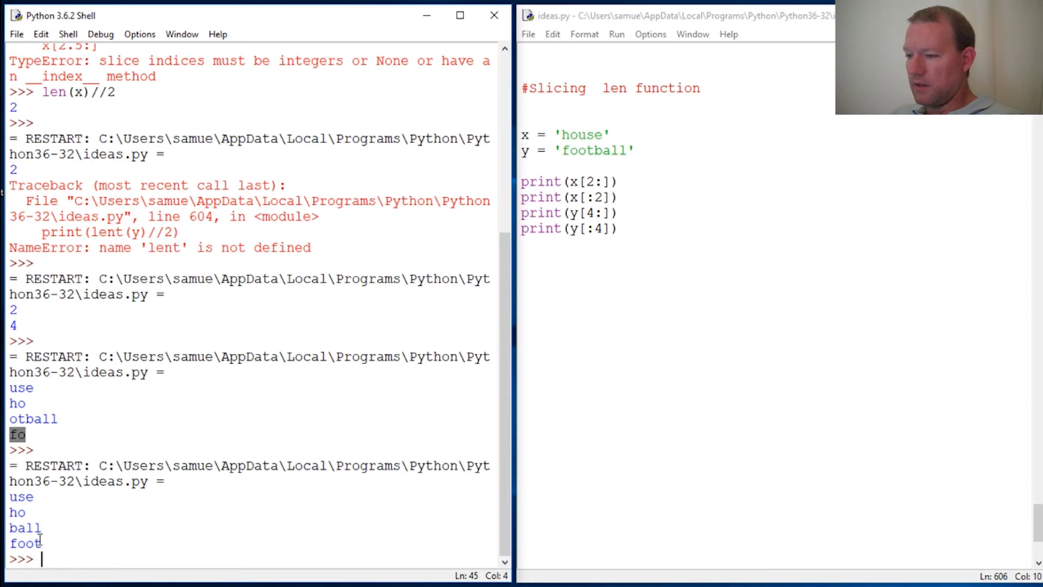
{"action": "left_click", "coordinate": [604, 213]}
{"action": "triple_click", "coordinate": [601, 214]}
{"action": "left_click", "coordinate": [598, 214]}
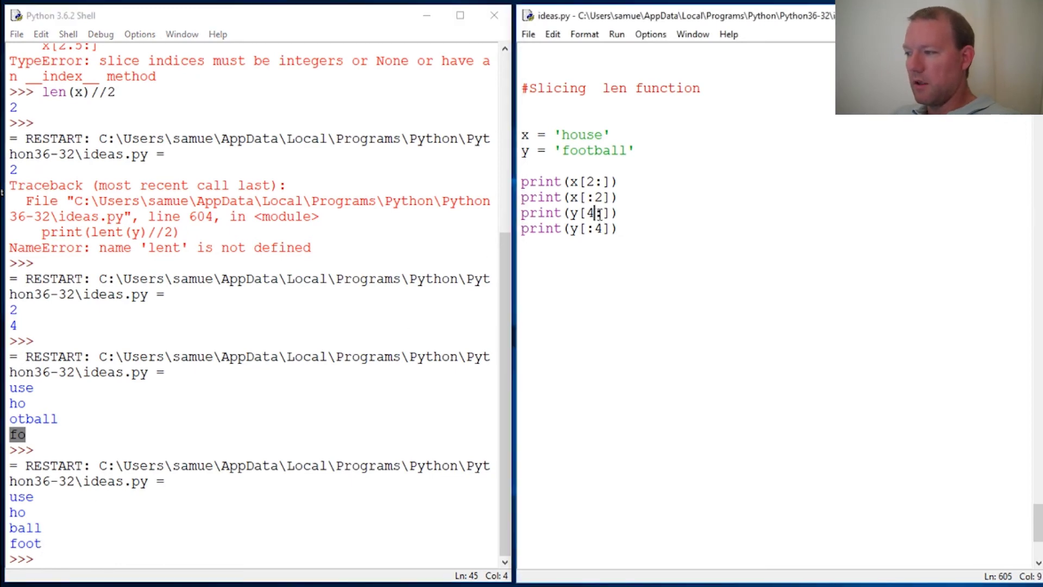
{"action": "left_click", "coordinate": [581, 246]}
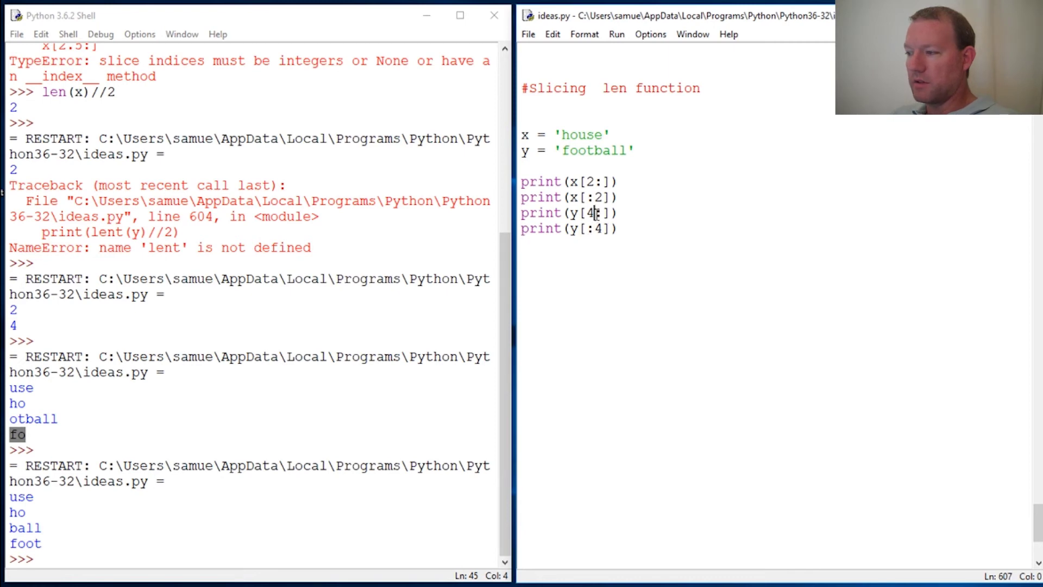
{"action": "left_click", "coordinate": [588, 213]}
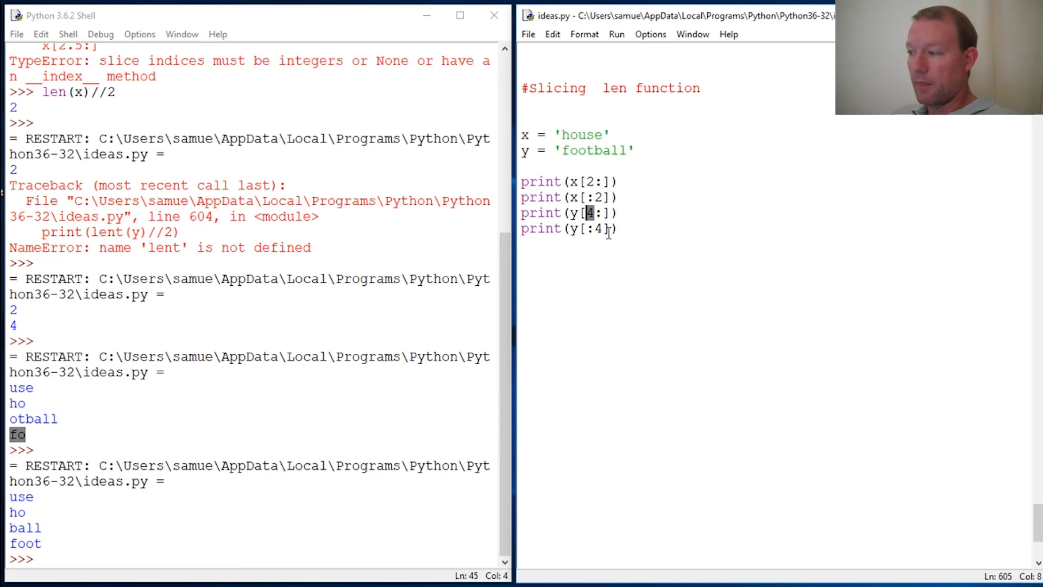
{"action": "left_click", "coordinate": [601, 229]}
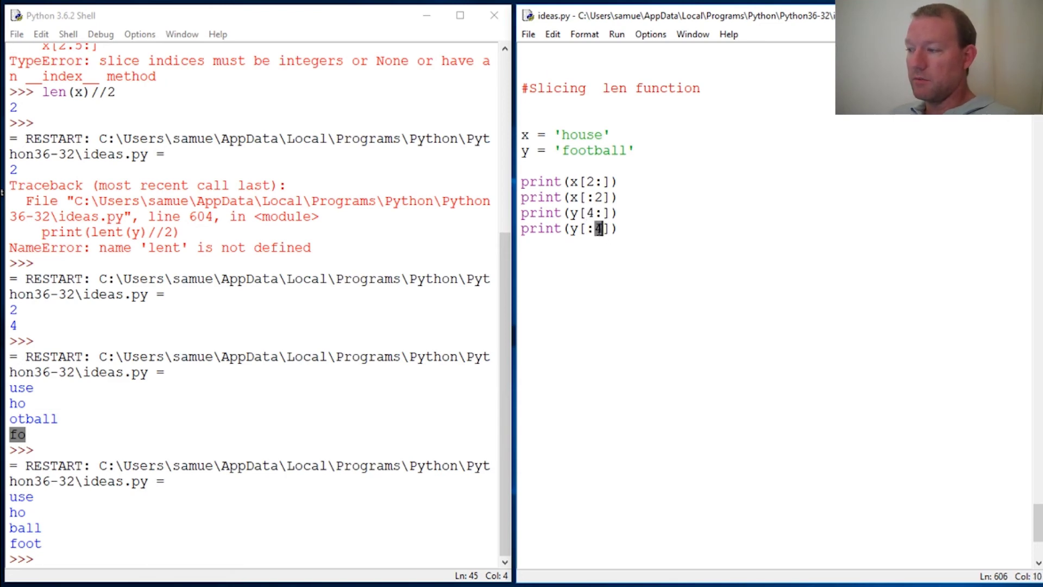
{"action": "left_click_drag", "start_coordinate": [601, 213], "coordinate": [600, 212]}
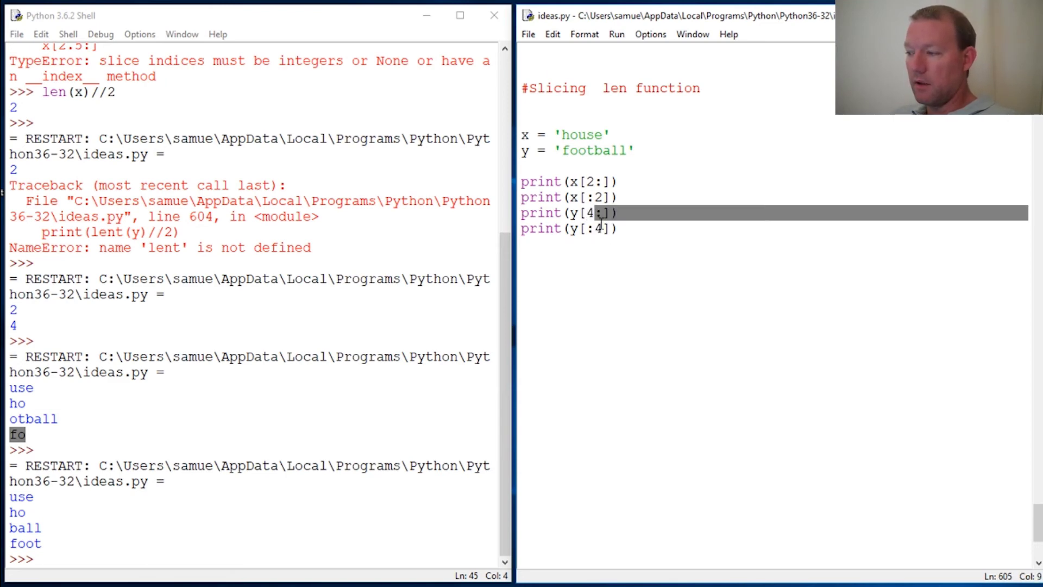
{"action": "left_click", "coordinate": [600, 229]}
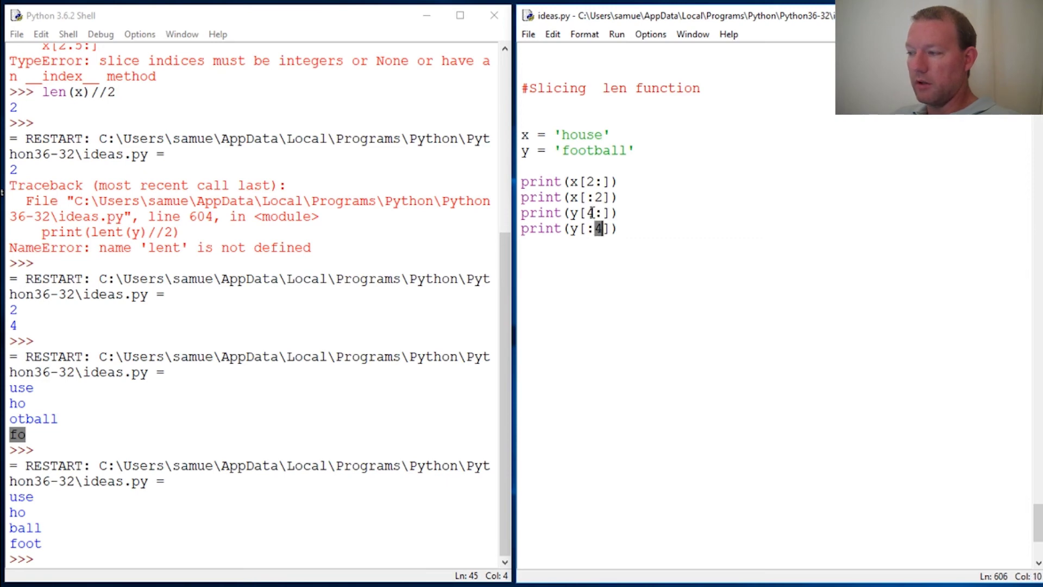
{"action": "left_click", "coordinate": [590, 213]}
{"action": "left_click", "coordinate": [589, 183]}
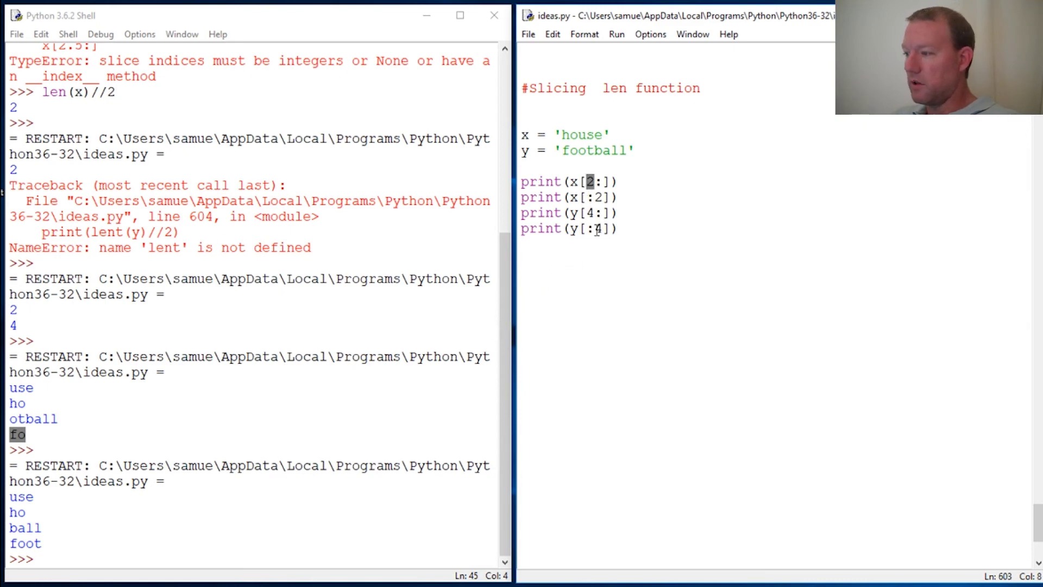
{"action": "double_click", "coordinate": [590, 182]}
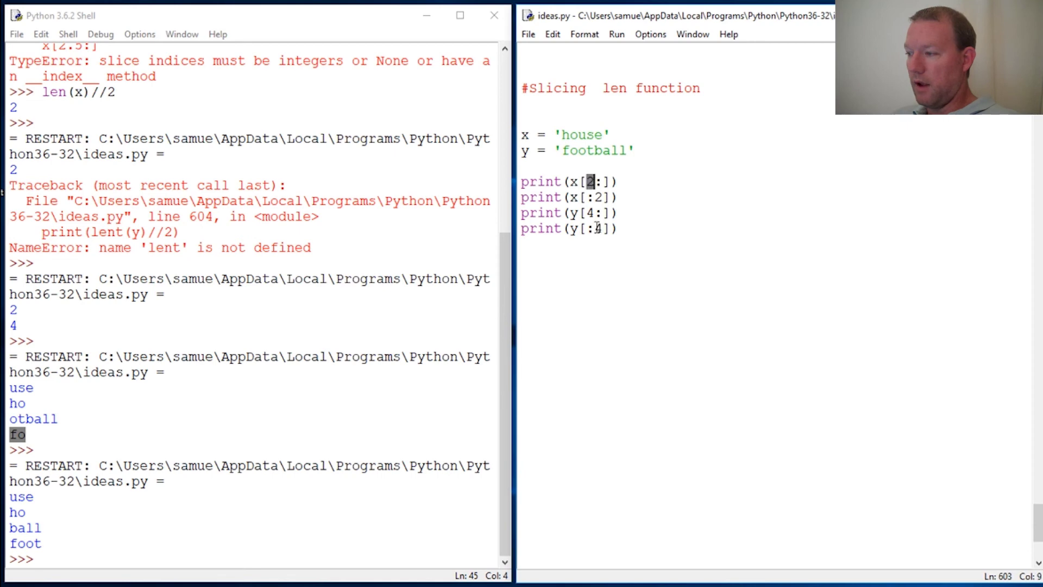
{"action": "left_click", "coordinate": [598, 230]}
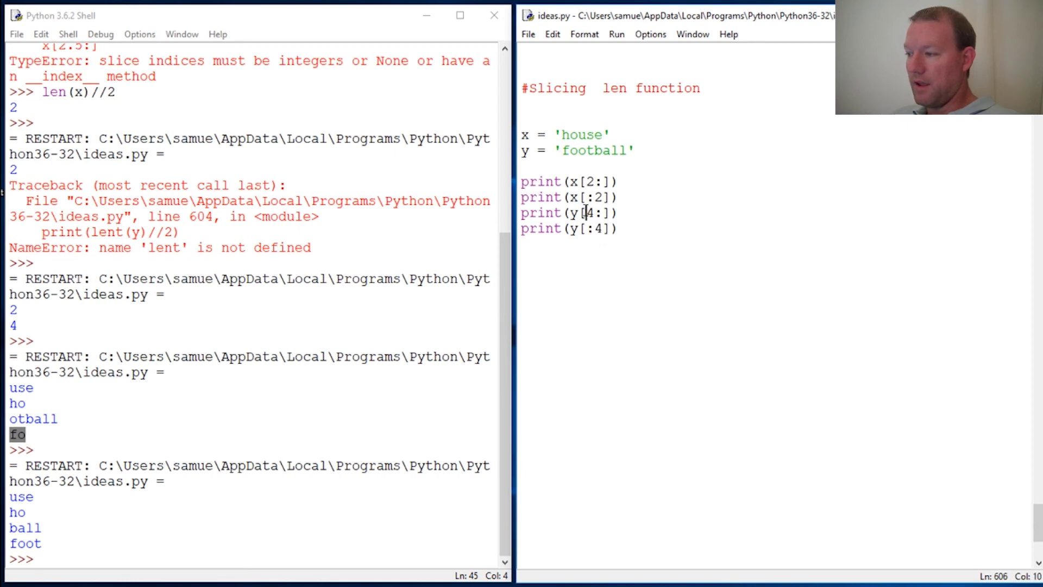
{"action": "left_click", "coordinate": [590, 211]}
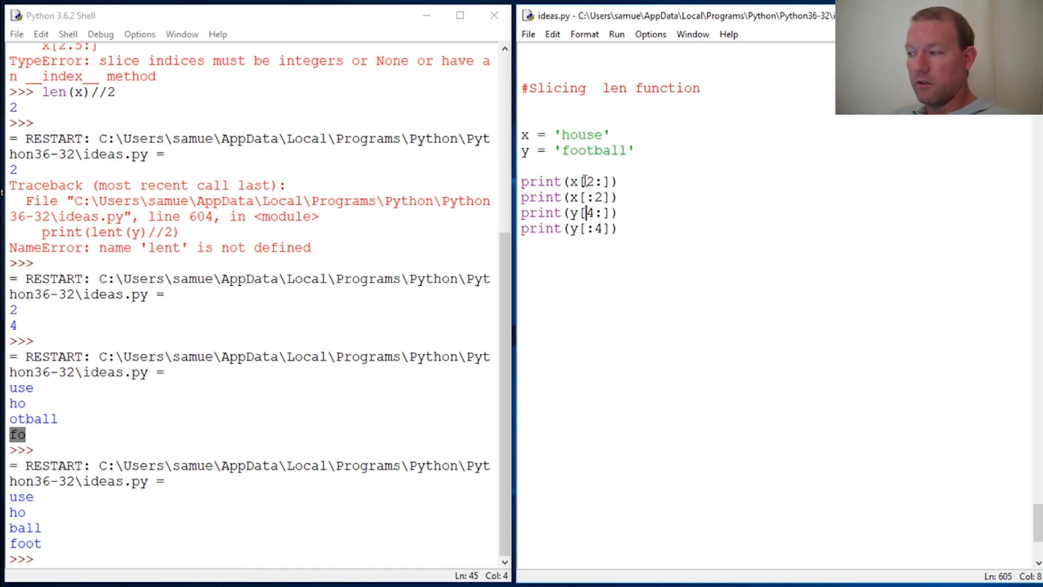
{"action": "left_click_drag", "start_coordinate": [585, 181], "coordinate": [602, 196]}
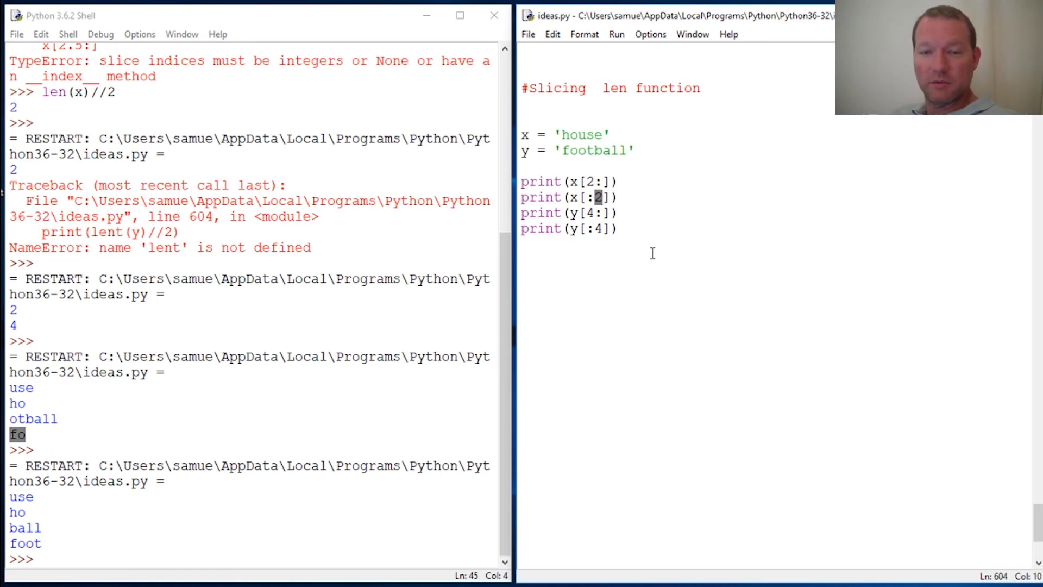
{"action": "double_click", "coordinate": [597, 229]}
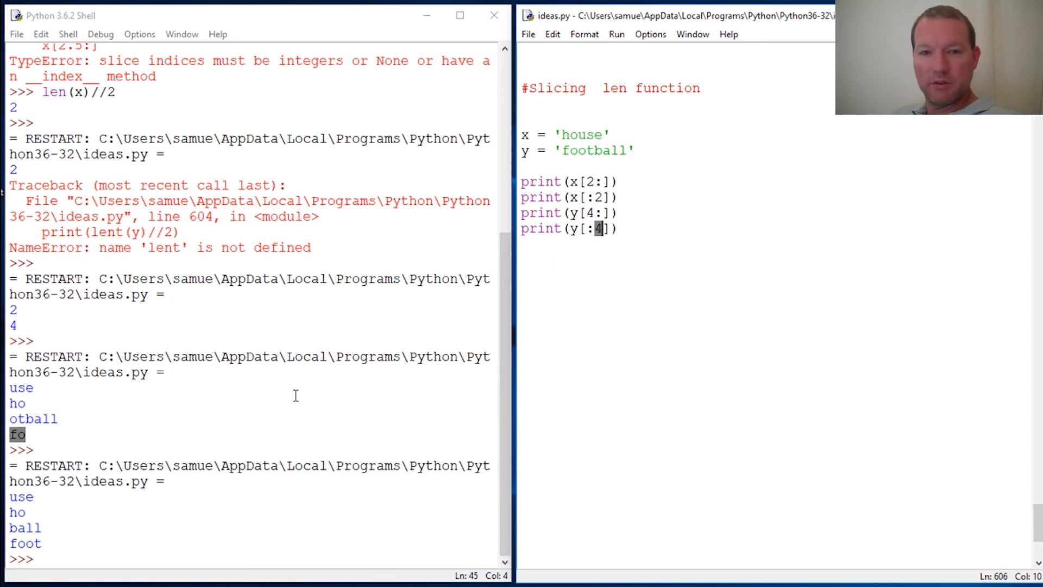
{"action": "left_click", "coordinate": [564, 308]}
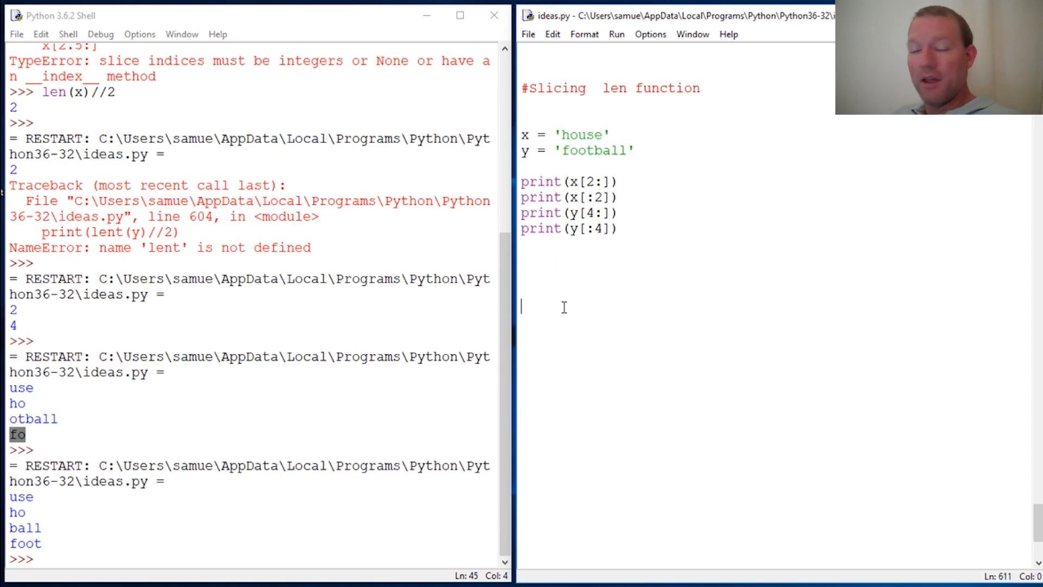